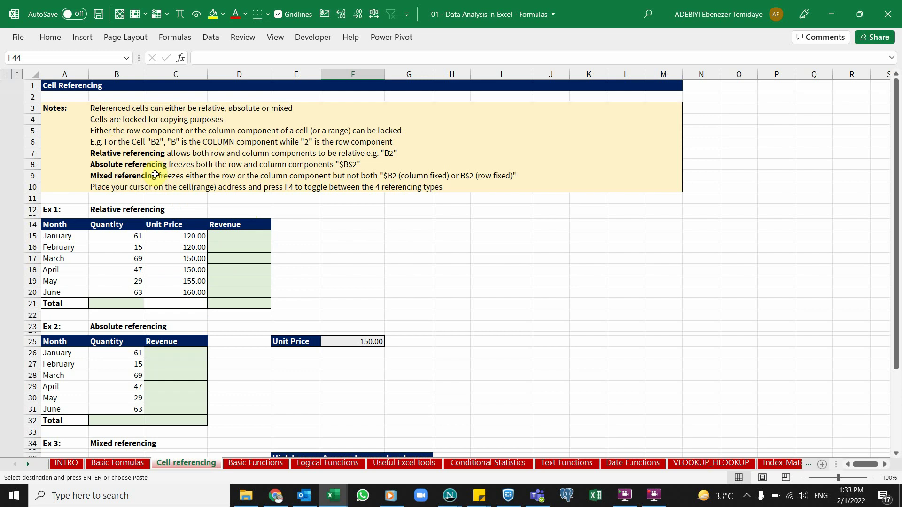
# - Calculate January's revenue in D15 of the relative referencing table as =B15*C15 and fill the formula down to June
pyautogui.click(243, 234)
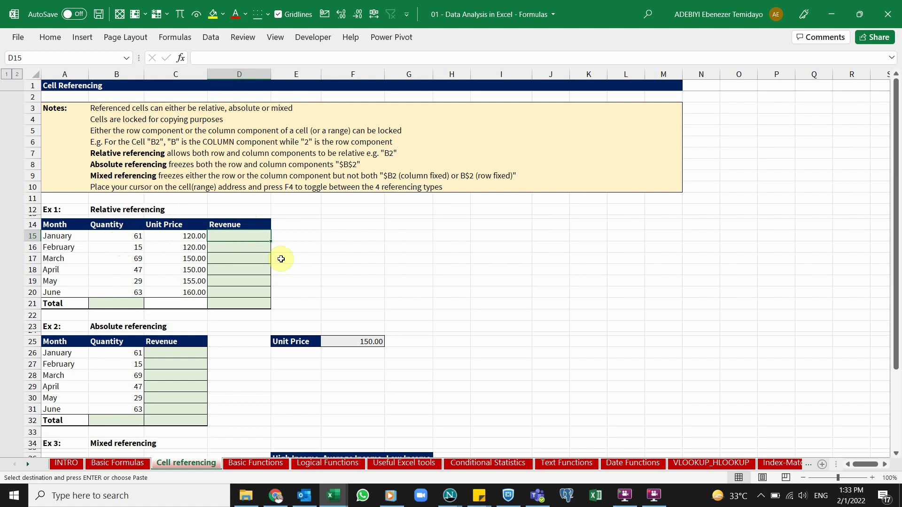
pyautogui.write('=')
pyautogui.click(123, 235)
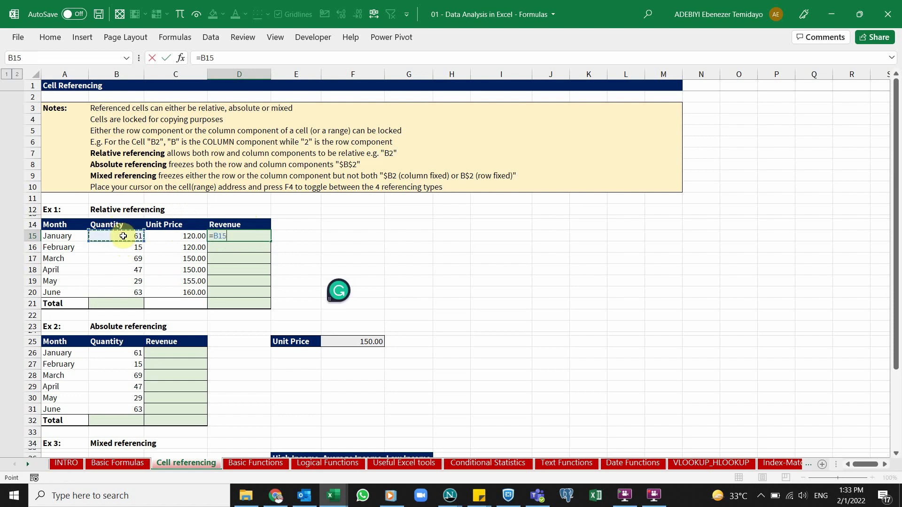
pyautogui.write('*')
pyautogui.click(165, 236)
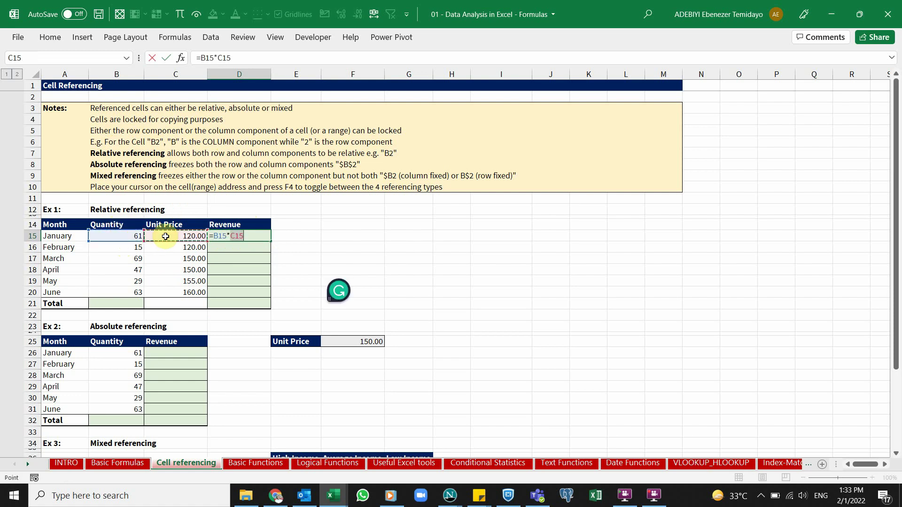
pyautogui.hotkey('ctrl', 'Return')
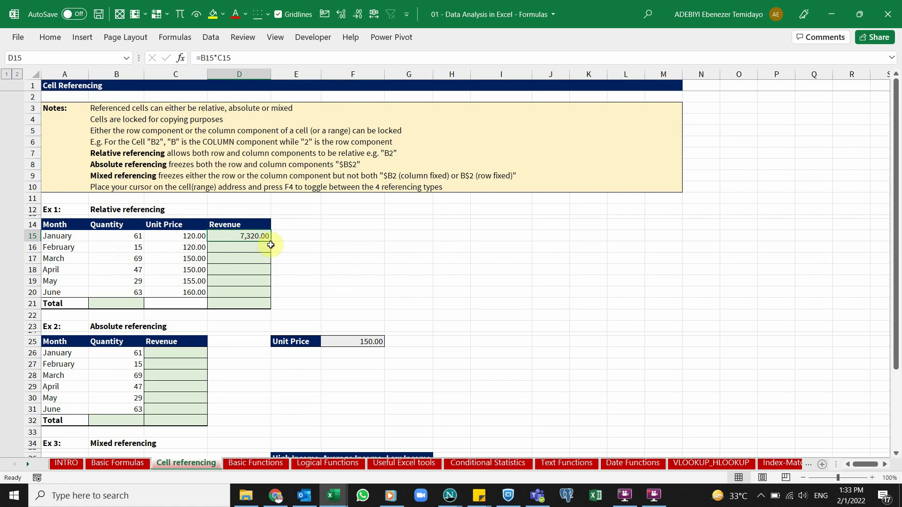
pyautogui.moveTo(271, 241); pyautogui.dragTo(265, 295)
# - Total the Ex 1 quantities in B21 with =SUM(B15:B20) and copy that formula to the revenue total in D21
pyautogui.click(130, 302)
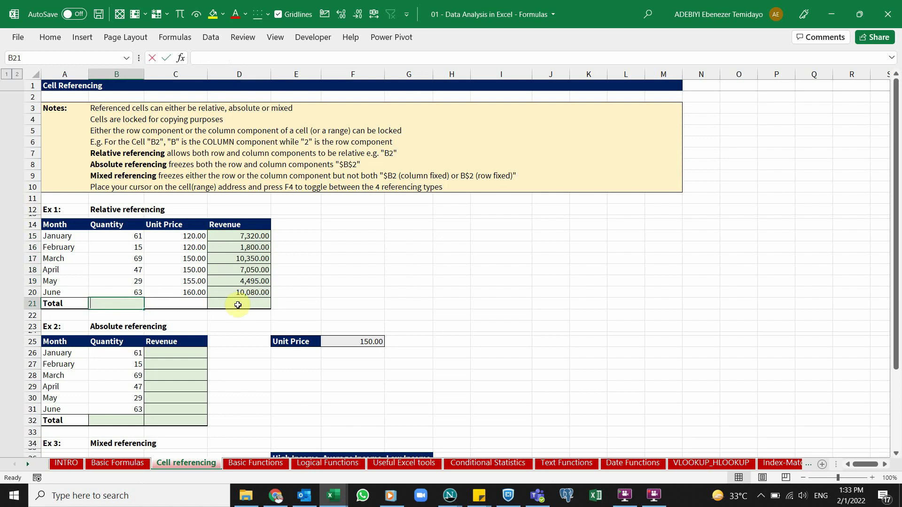
pyautogui.hotkey('alt', '=')
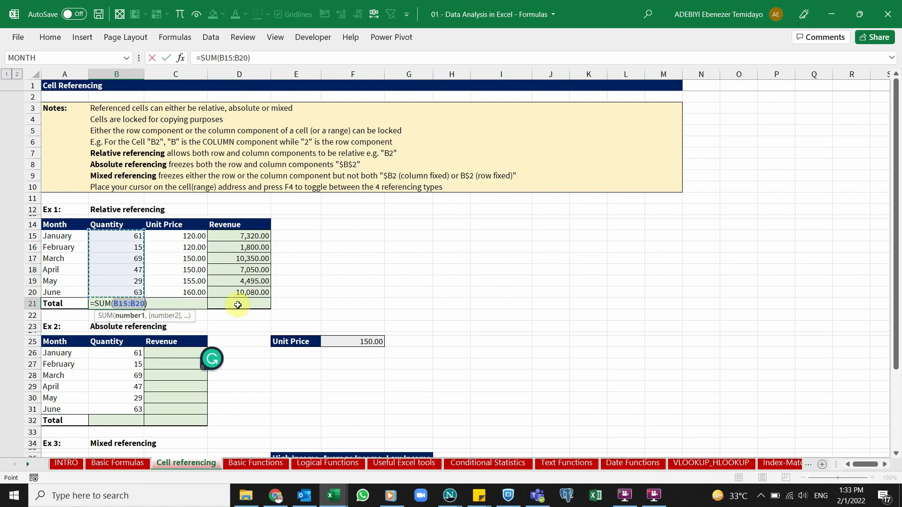
pyautogui.hotkey('ctrl', 'Return')
pyautogui.hotkey('ctrl', 'c')
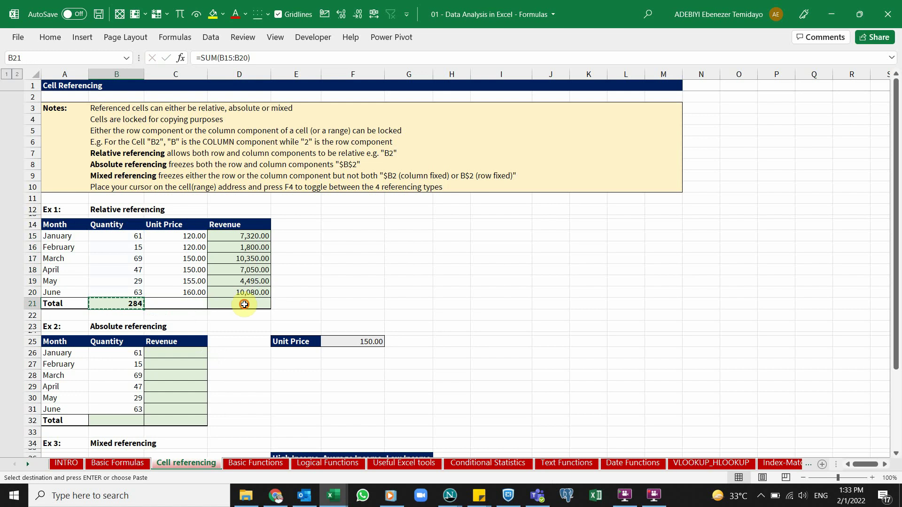
pyautogui.click(245, 305)
pyautogui.press('Return')
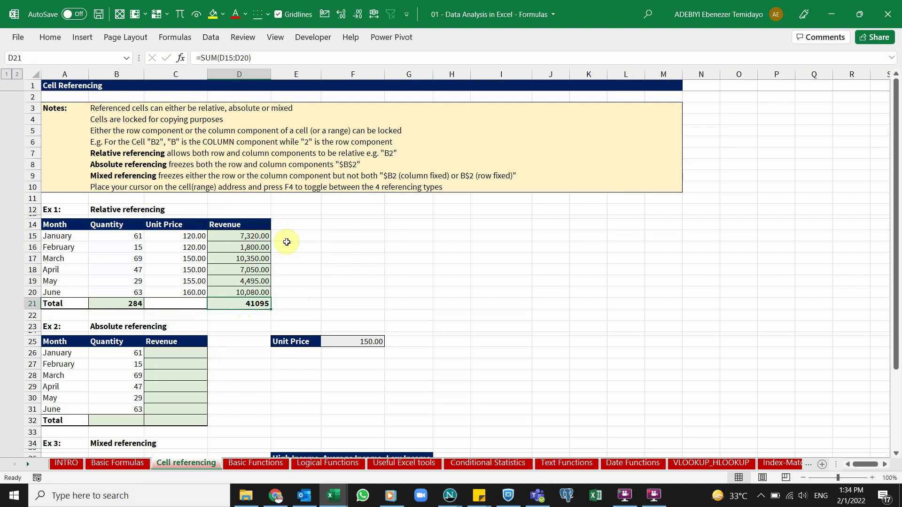
# - Format the revenue total in D21 as a Number with 2 decimal places and a thousands separator
pyautogui.hotkey('ctrl', '1')
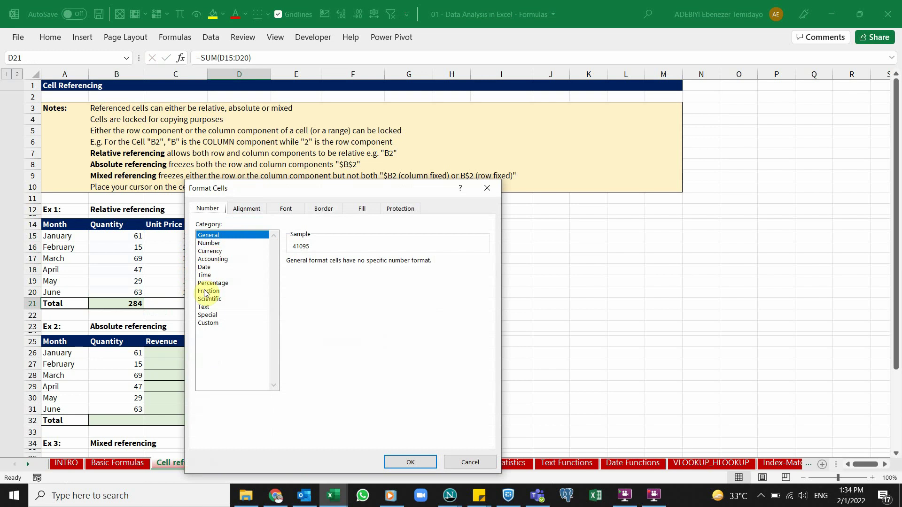
pyautogui.click(212, 243)
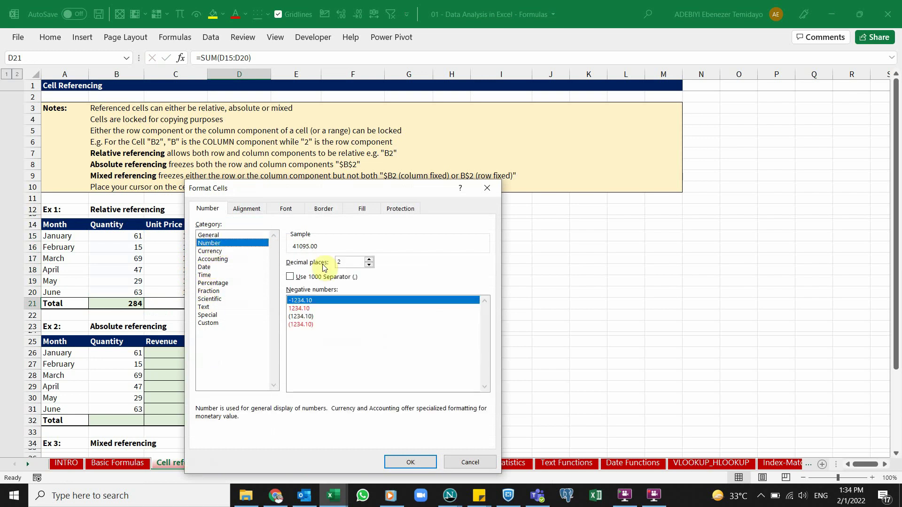
pyautogui.click(290, 276)
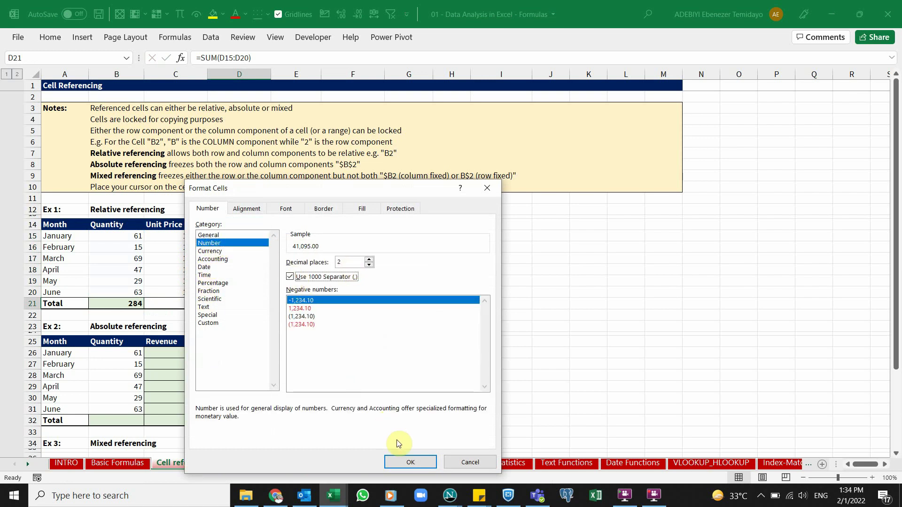
pyautogui.click(407, 462)
# - Examine the revenue formulas in D15 through D20 to see which cells each month's row references
pyautogui.click(250, 247)
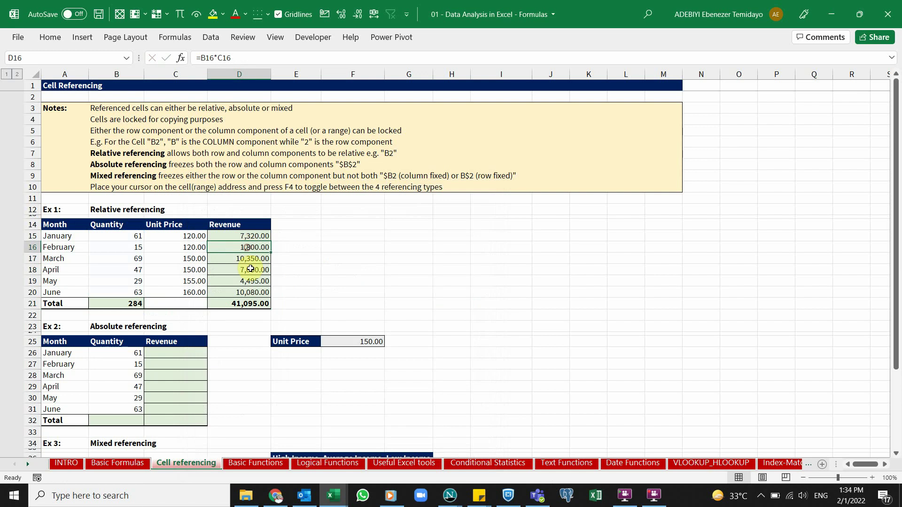
pyautogui.click(251, 269)
pyautogui.click(257, 238)
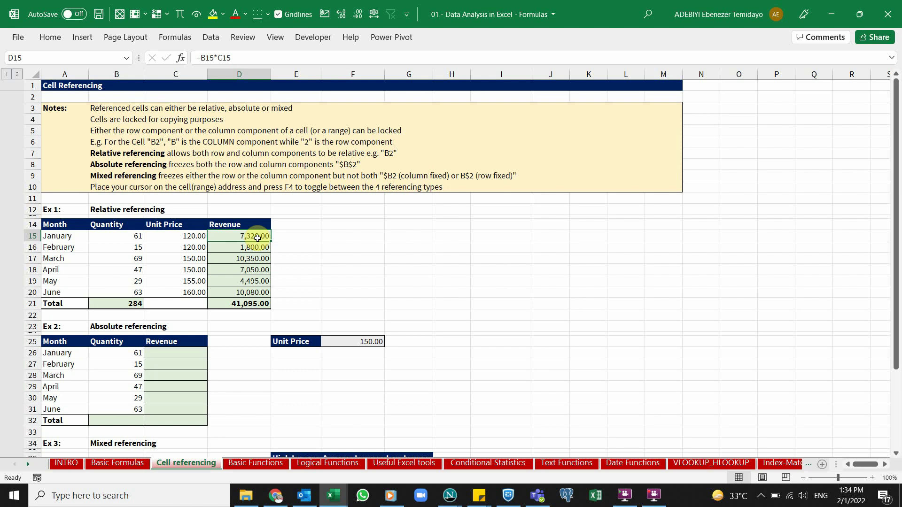
pyautogui.doubleClick(251, 236)
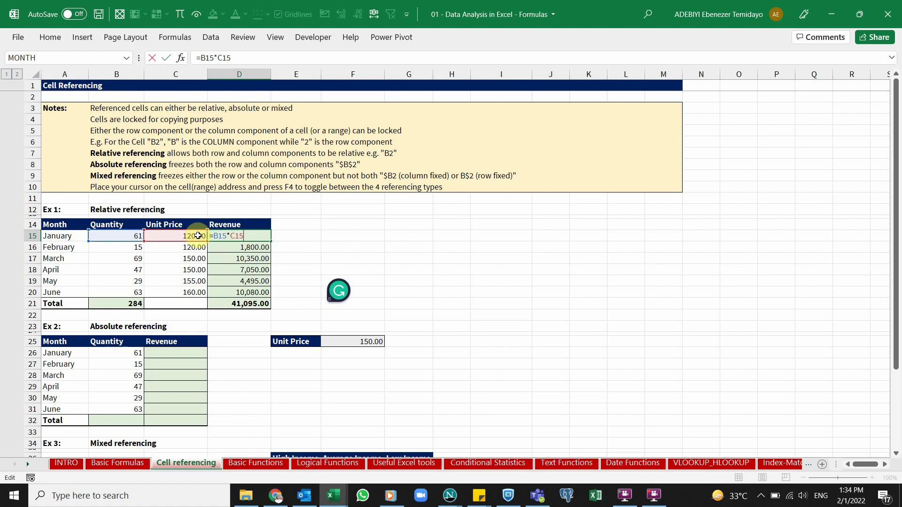
pyautogui.press('Return')
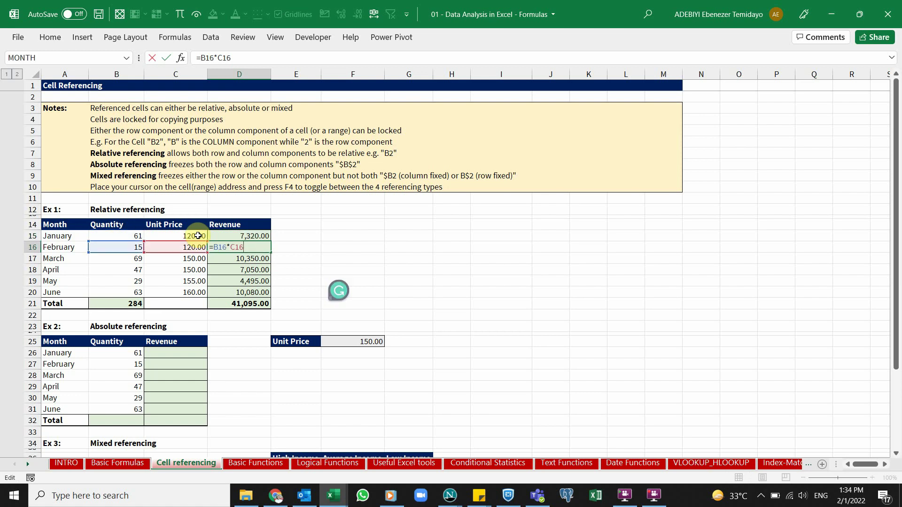
pyautogui.press('Return')
pyautogui.press('F2')
pyautogui.press('Return')
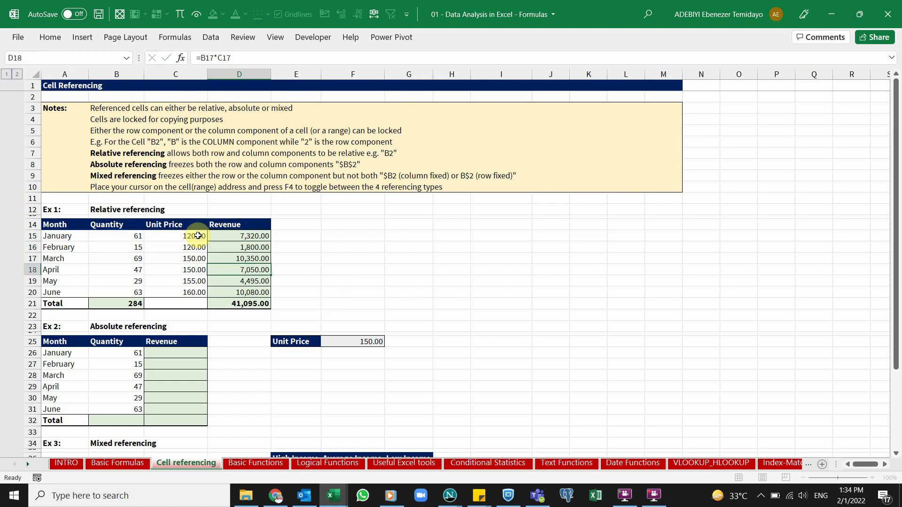
pyautogui.press('F2')
pyautogui.press('Return')
pyautogui.press('F2')
pyautogui.press('Return')
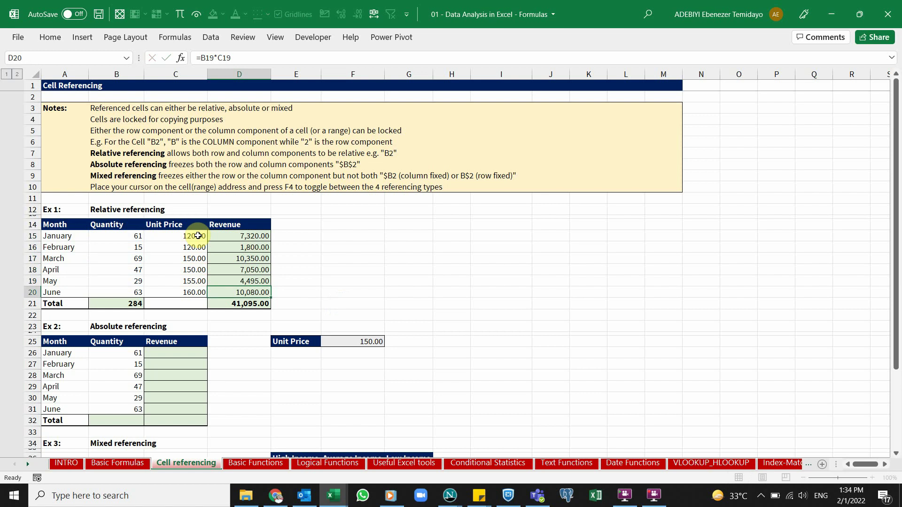
pyautogui.press('F2')
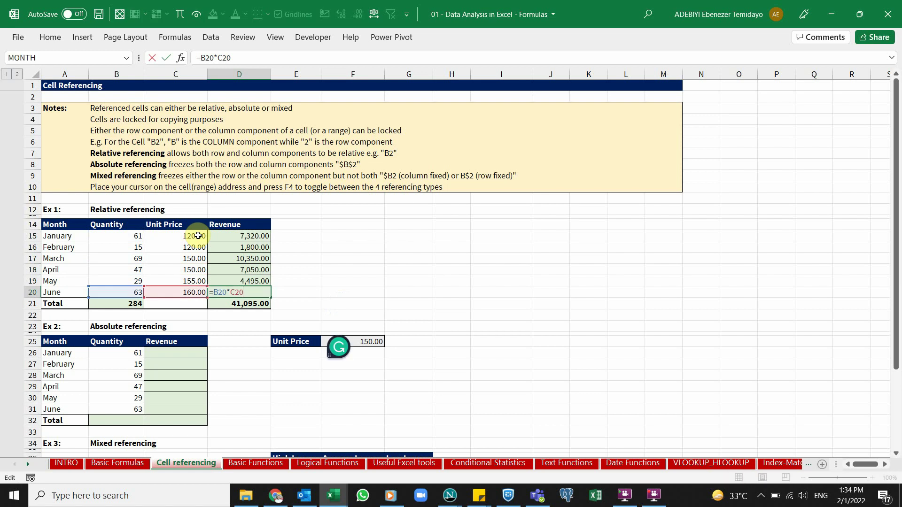
pyautogui.press('Return')
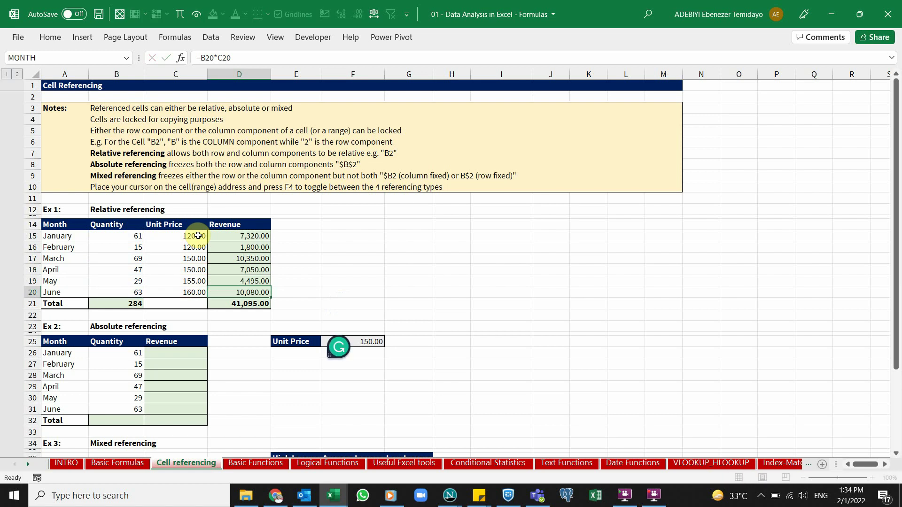
pyautogui.click(245, 237)
pyautogui.click(358, 239)
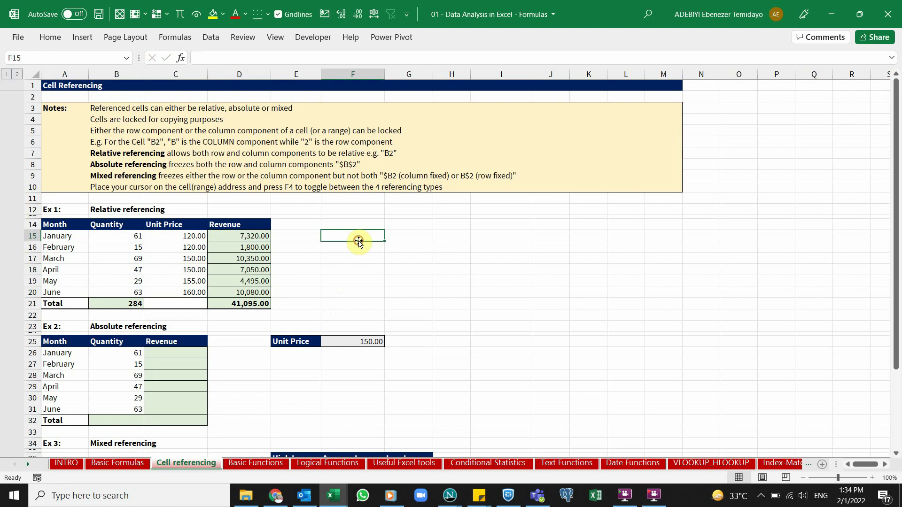
pyautogui.write('=')
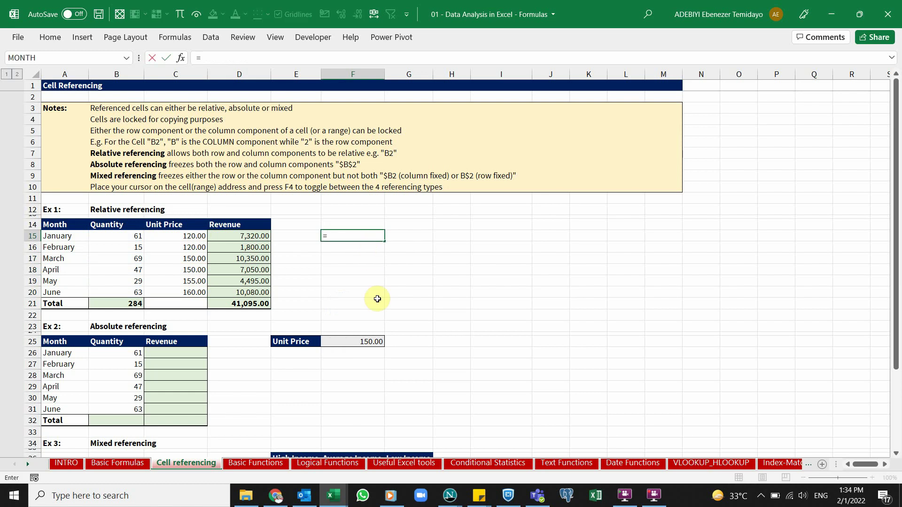
pyautogui.click(361, 343)
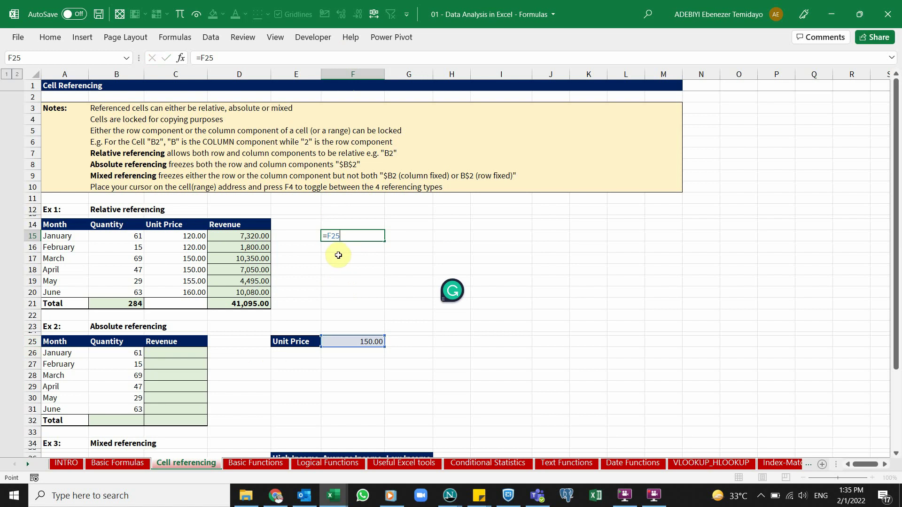
pyautogui.press('Escape')
# - Compare the per-month unit prices and quantities of Ex 1 with the Ex 2 quantities and single unit price in F25
pyautogui.click(178, 353)
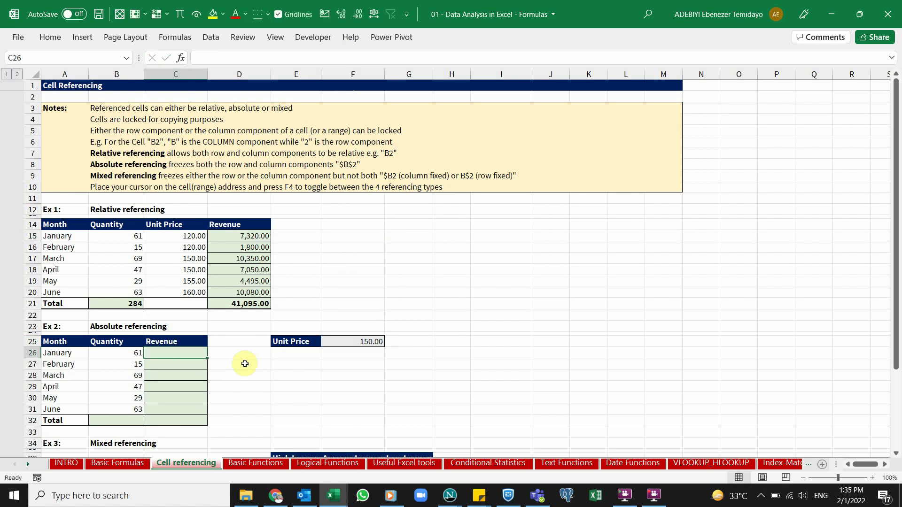
pyautogui.scroll(-2, 245, 363)
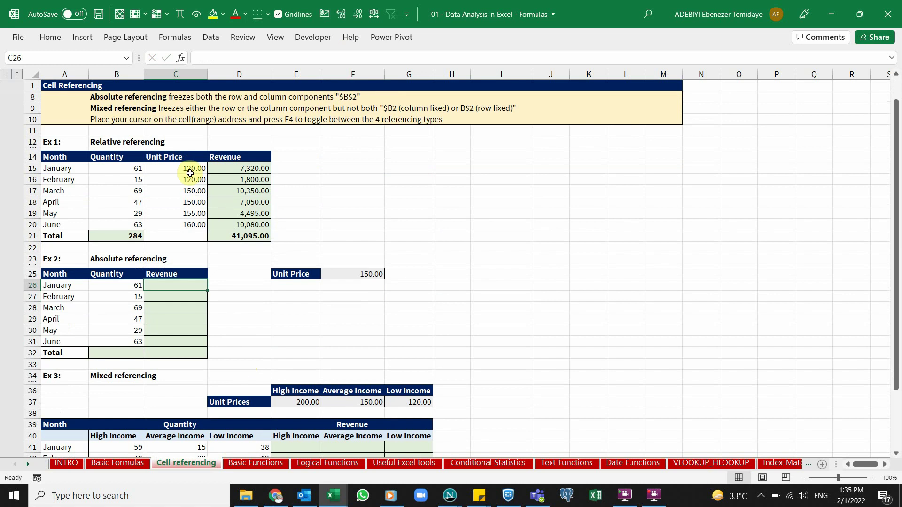
pyautogui.click(190, 170)
pyautogui.click(190, 180)
pyautogui.click(190, 203)
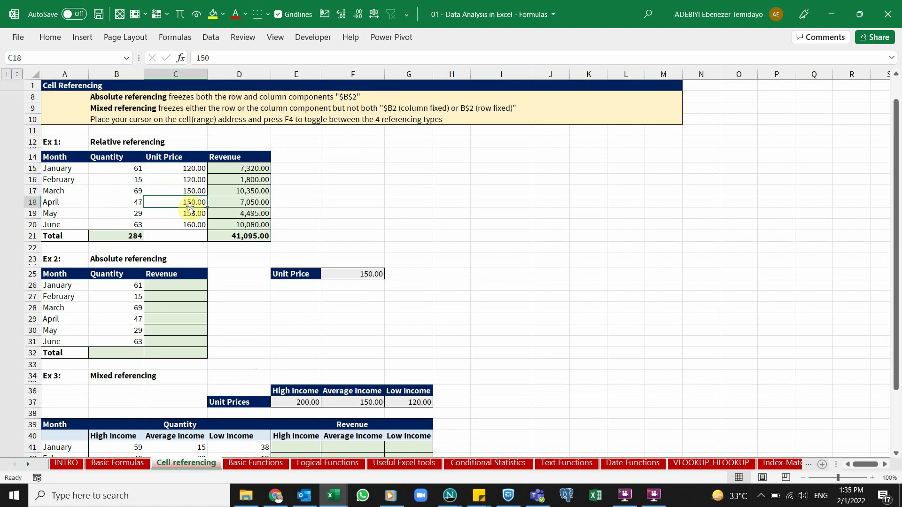
pyautogui.click(167, 169)
pyautogui.click(128, 169)
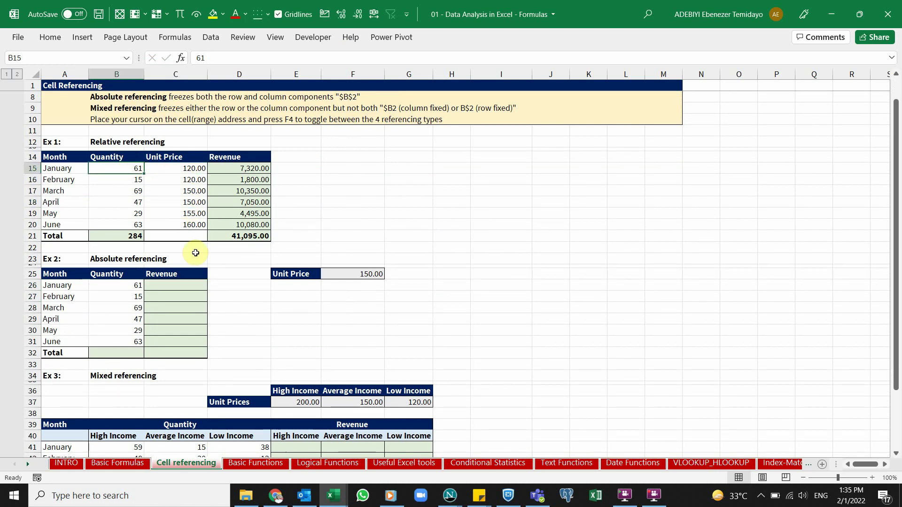
pyautogui.click(182, 297)
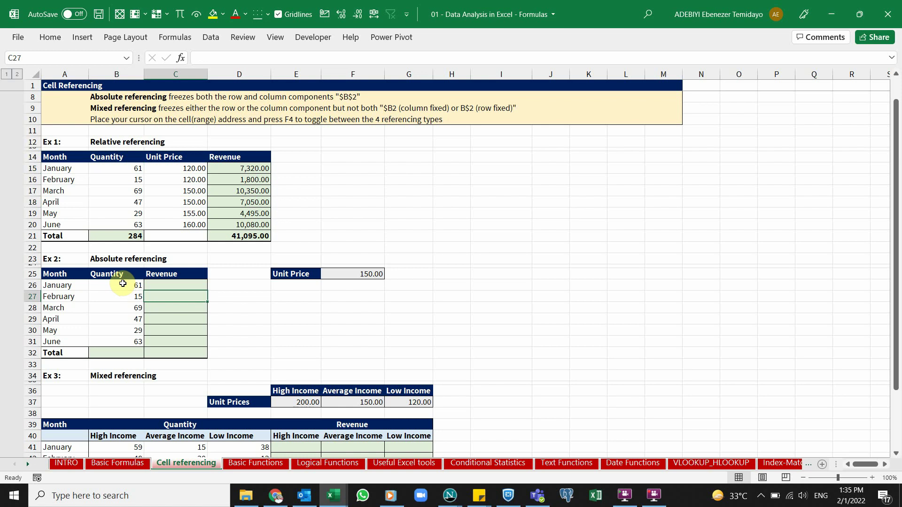
pyautogui.moveTo(133, 285); pyautogui.dragTo(131, 341)
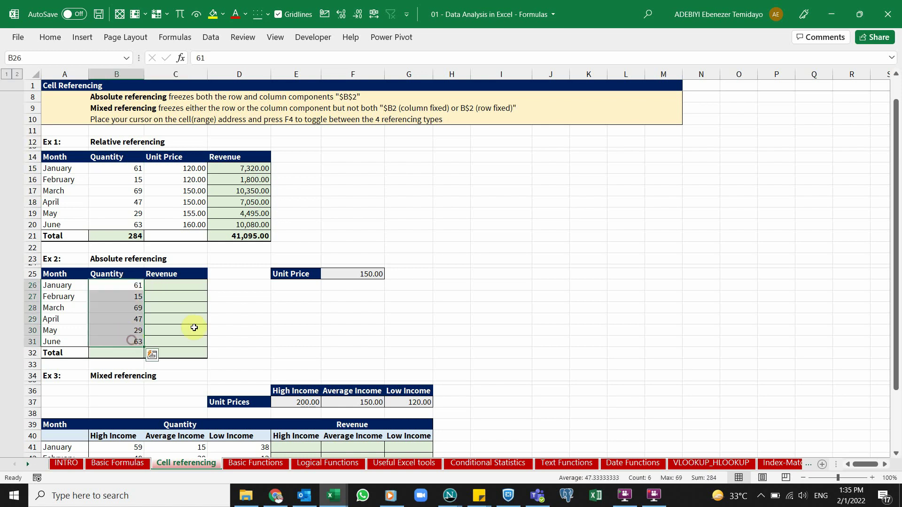
pyautogui.click(344, 273)
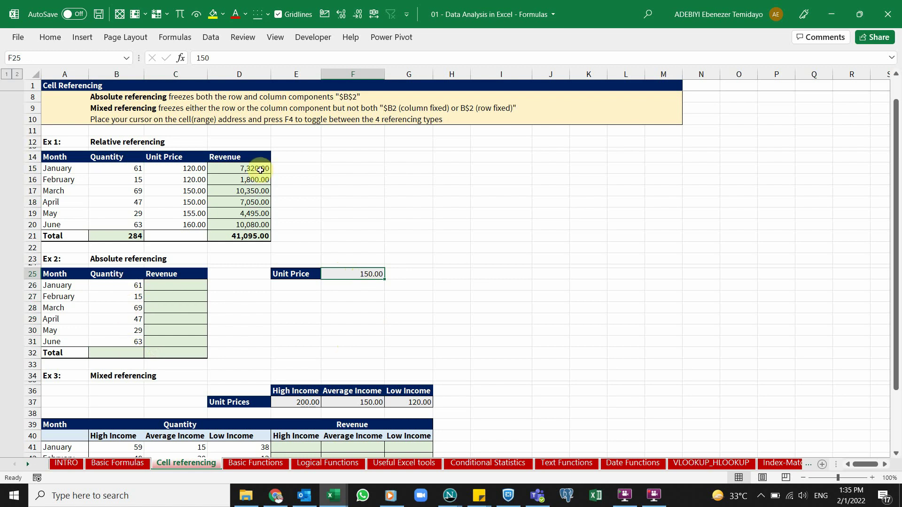
# - Calculate January's revenue in C26 of the absolute referencing table as =B26*F25 and fill the formula down to June
pyautogui.click(185, 287)
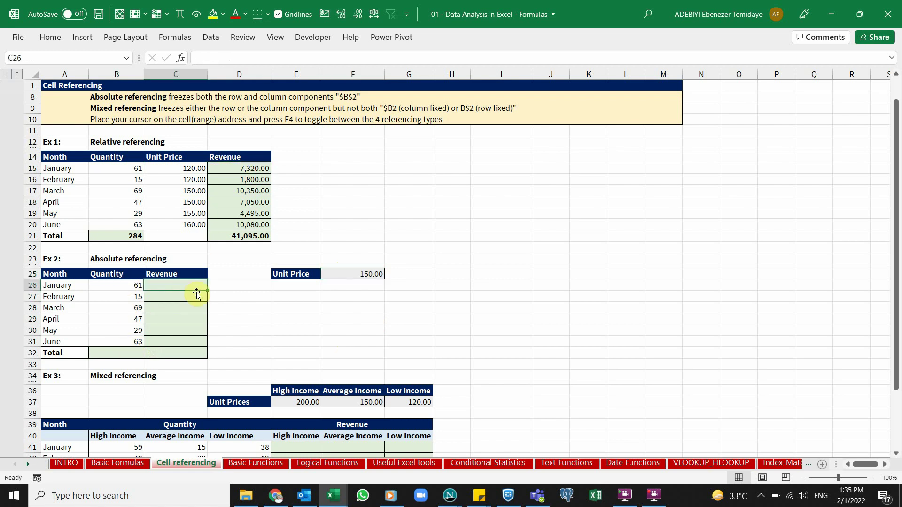
pyautogui.write('=')
pyautogui.click(119, 284)
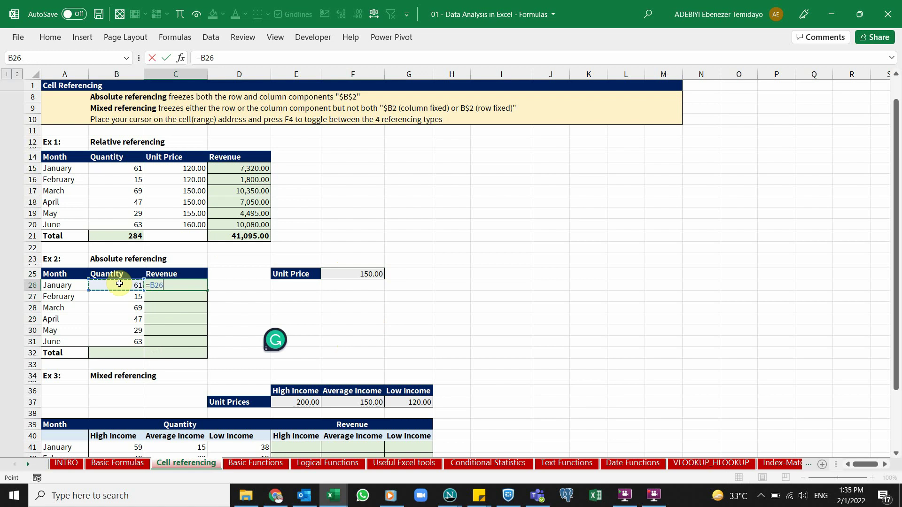
pyautogui.write('*')
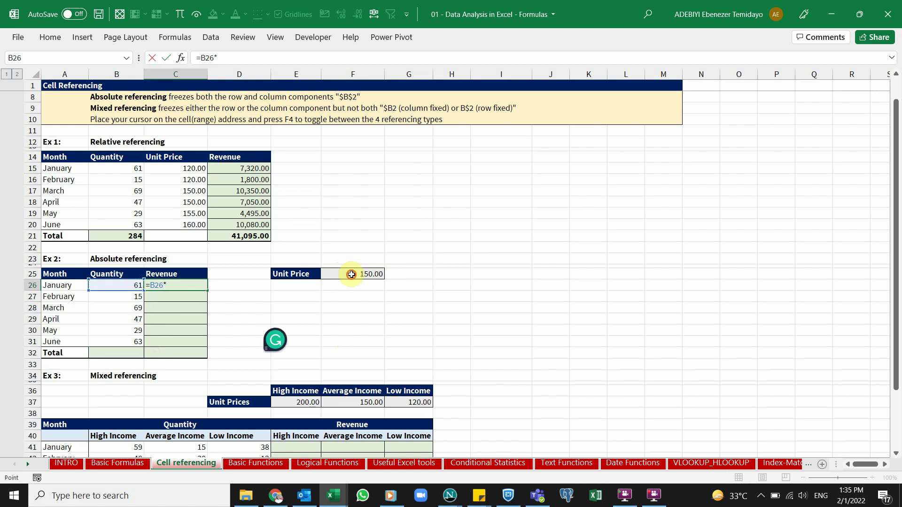
pyautogui.click(351, 274)
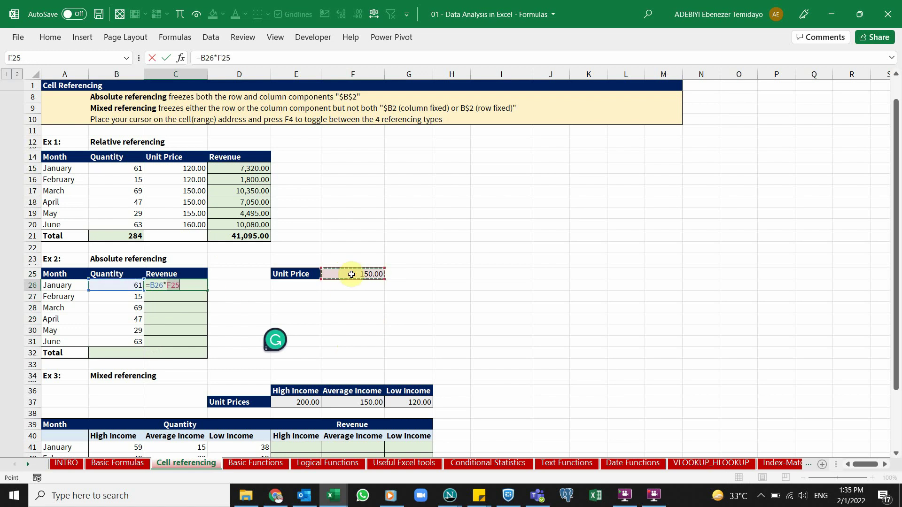
pyautogui.hotkey('ctrl', 'Return')
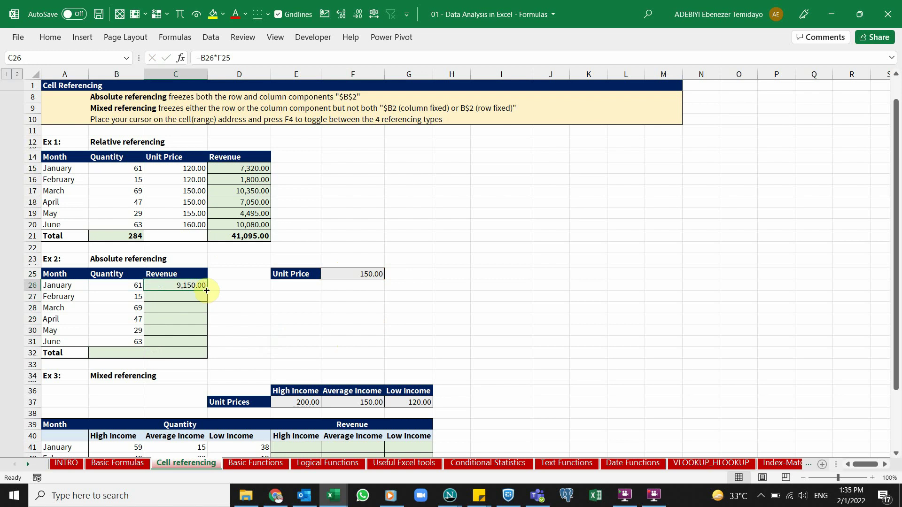
pyautogui.moveTo(207, 291); pyautogui.dragTo(208, 343)
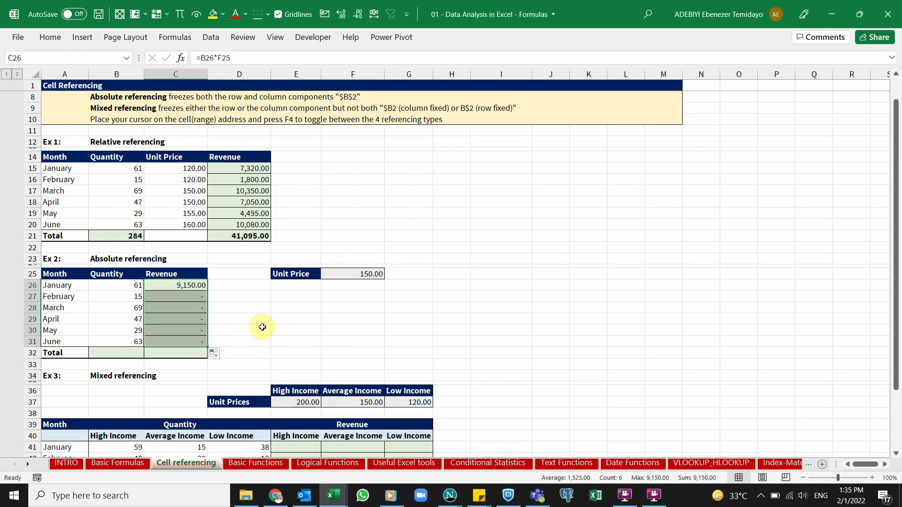
# - Examine the revenue formulas in C26 through C31 to see which unit price cell each month's row references
pyautogui.click(193, 294)
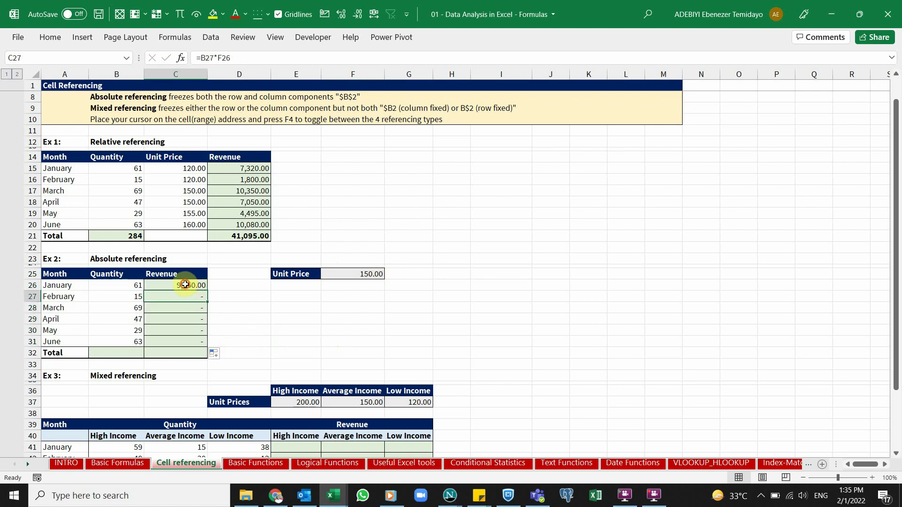
pyautogui.click(185, 284)
pyautogui.press('F2')
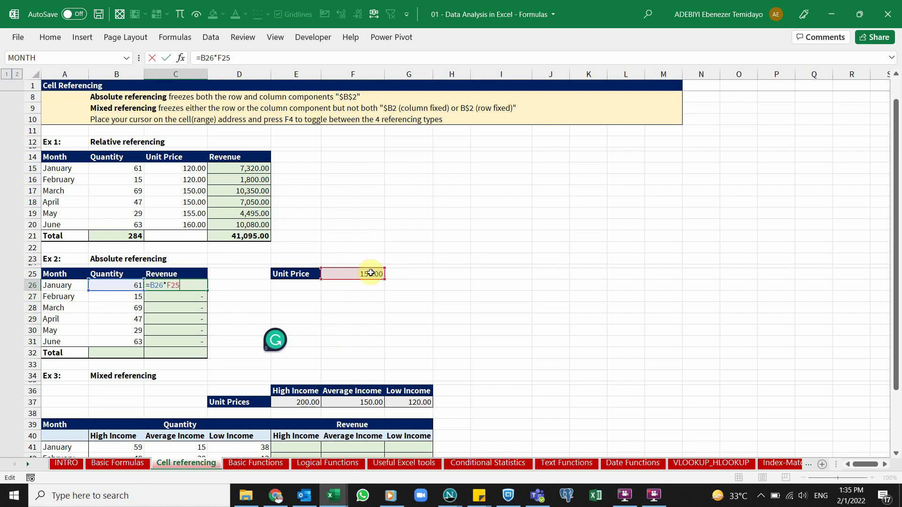
pyautogui.press('Return')
pyautogui.press('F2')
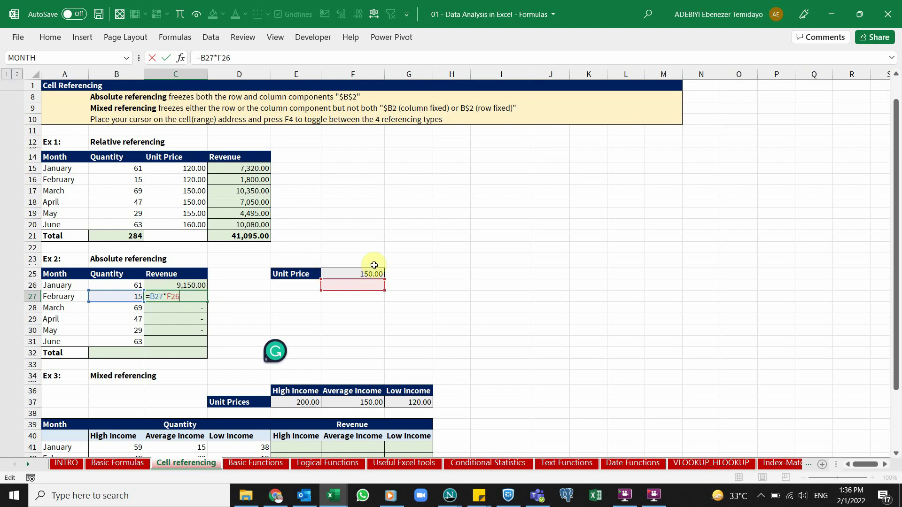
pyautogui.press('Return')
pyautogui.press('F2')
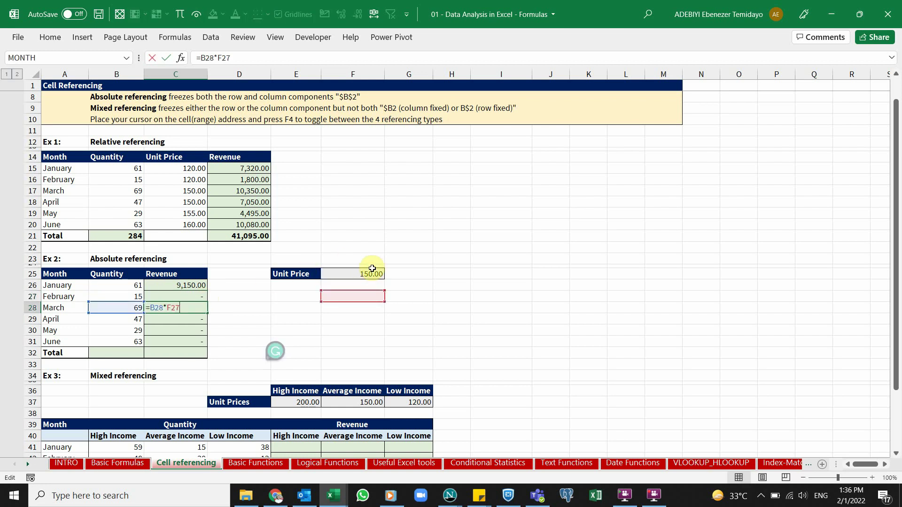
pyautogui.press('Return')
pyautogui.press('F2')
pyautogui.press('Return')
pyautogui.press('F2')
pyautogui.press('Return')
pyautogui.press('F2')
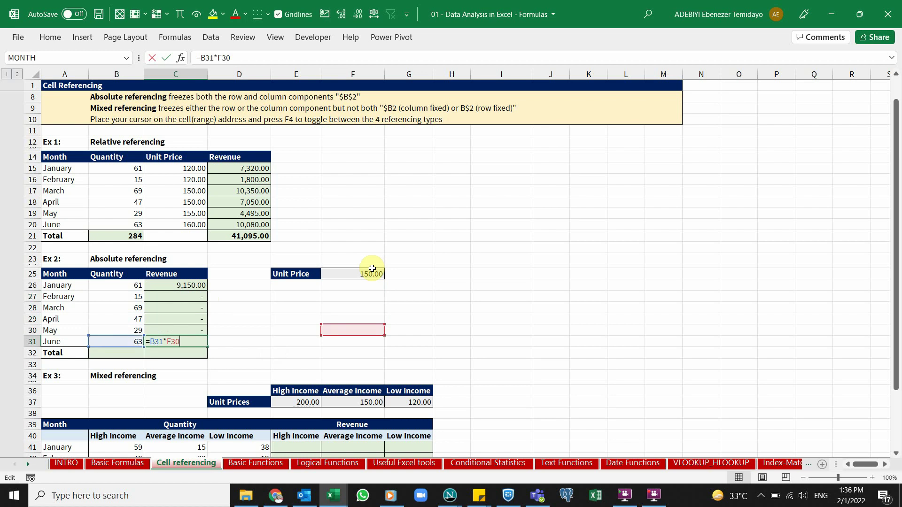
pyautogui.press('Escape')
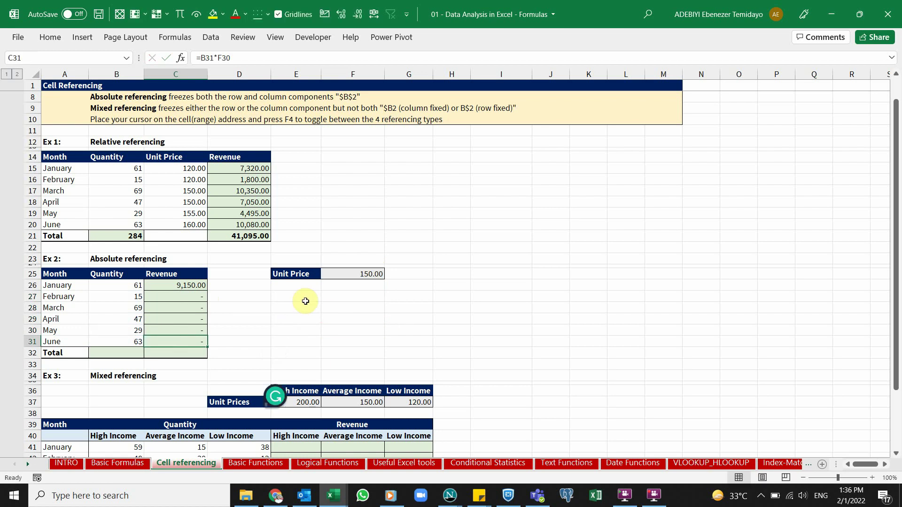
# - Clear the January to June revenue formulas in C26:C31 of the absolute referencing table
pyautogui.click(181, 285)
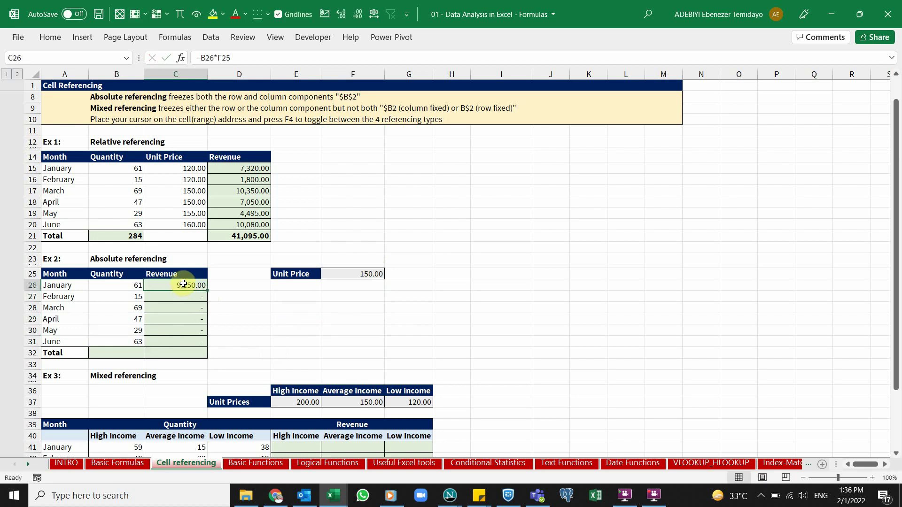
pyautogui.hotkey('ctrl', 'shift', 'Down')
pyautogui.press('Delete')
# - Enter January's revenue in C26 as =B26*$F$25, fill it down to June, and check the references in C31
pyautogui.click(183, 284)
pyautogui.write('=')
pyautogui.click(132, 285)
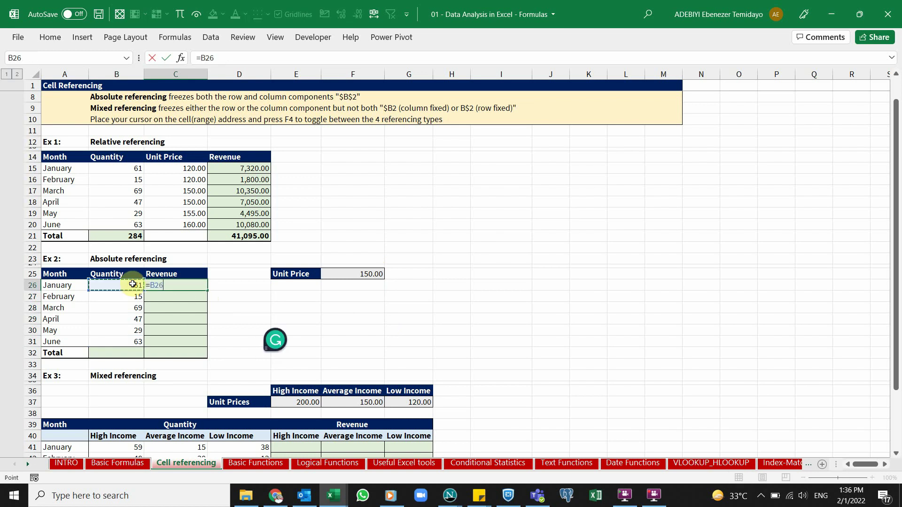
pyautogui.write('*')
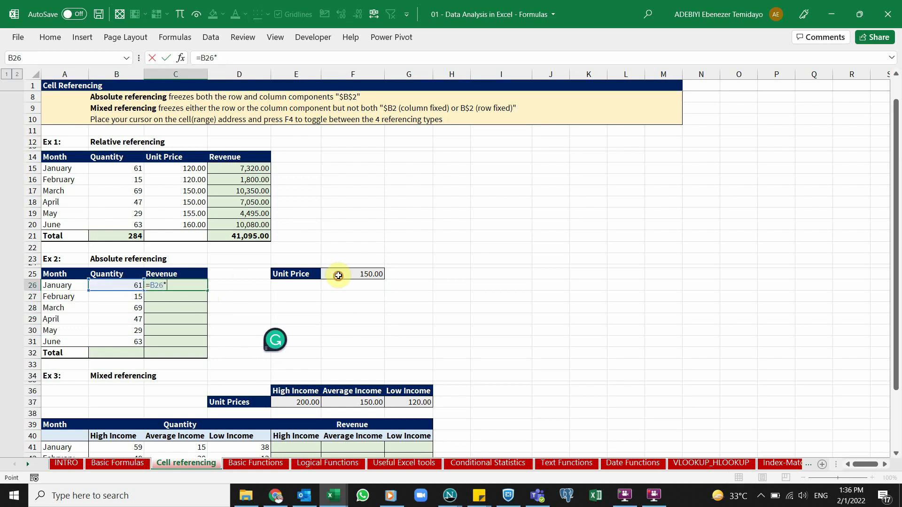
pyautogui.click(338, 275)
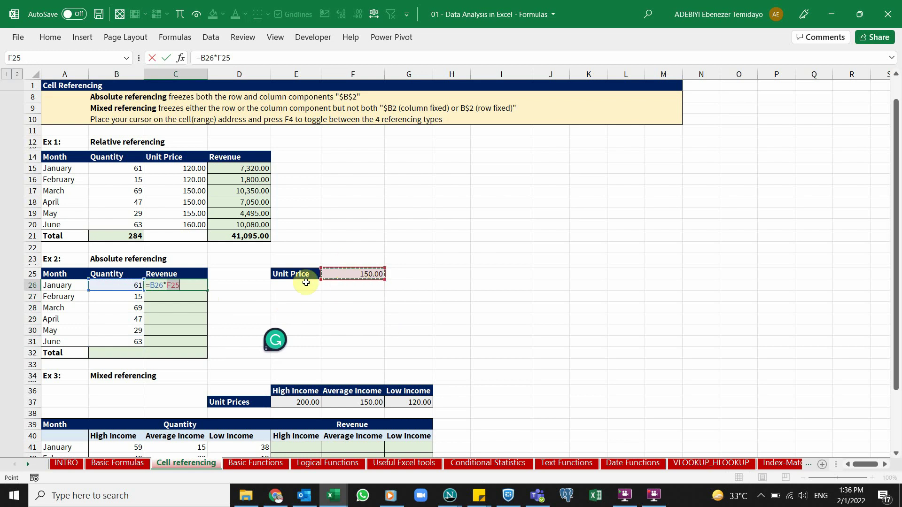
pyautogui.click(173, 286)
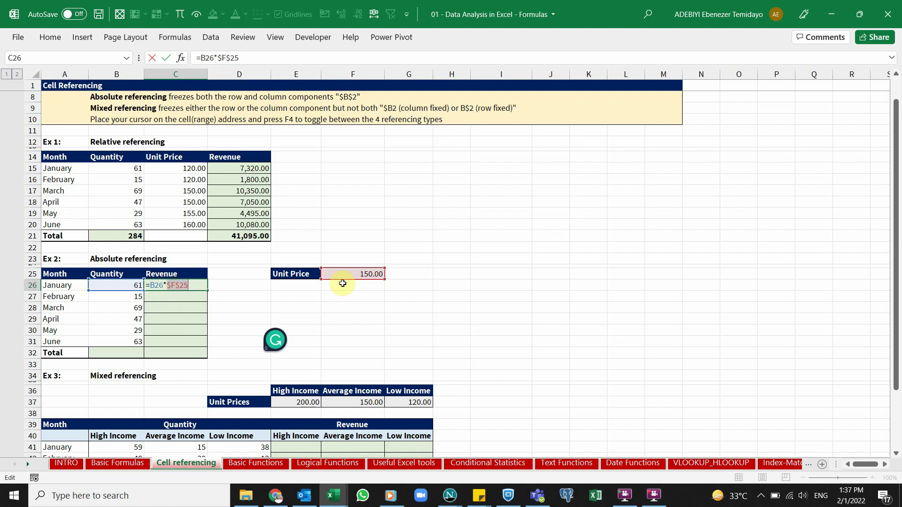
pyautogui.hotkey('ctrl', 'Return')
pyautogui.moveTo(207, 291); pyautogui.dragTo(210, 346)
pyautogui.doubleClick(195, 342)
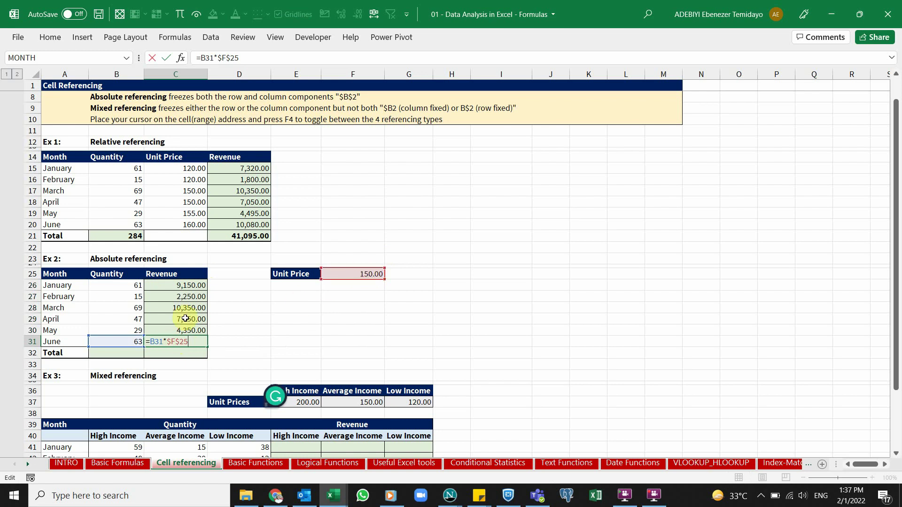
pyautogui.press('Return')
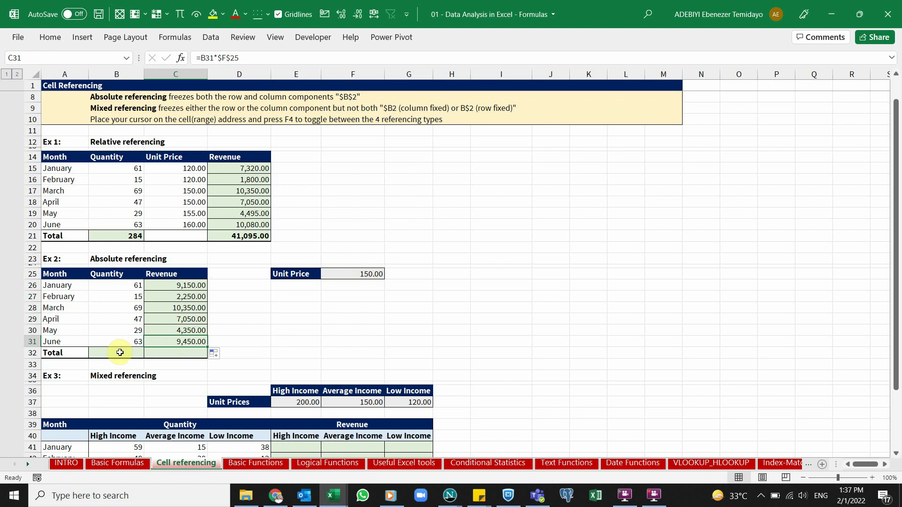
# - Sum the January to June quantities and revenues in the Total row cells B32 and C32
pyautogui.click(118, 352)
pyautogui.moveTo(150, 351); pyautogui.dragTo(161, 351)
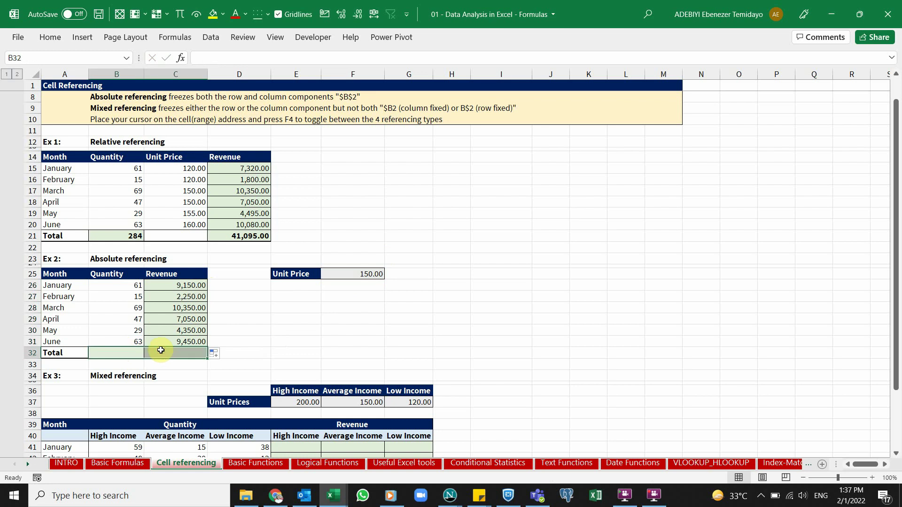
pyautogui.hotkey('alt', '=')
pyautogui.click(185, 353)
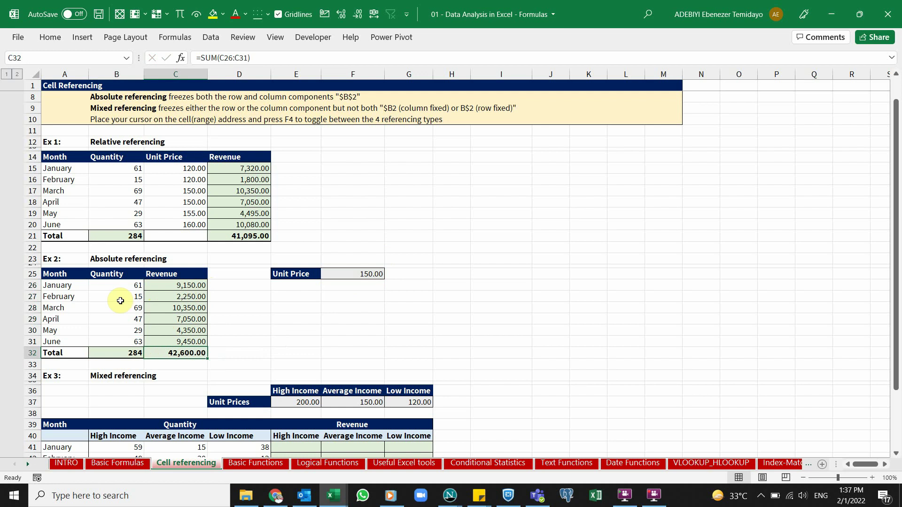
# - Examine the Ex 3 mixed referencing table's months, unit prices per income group in E37:G37, and empty revenue cells
pyautogui.scroll(-3, 358, 352)
pyautogui.scroll(-2, 359, 351)
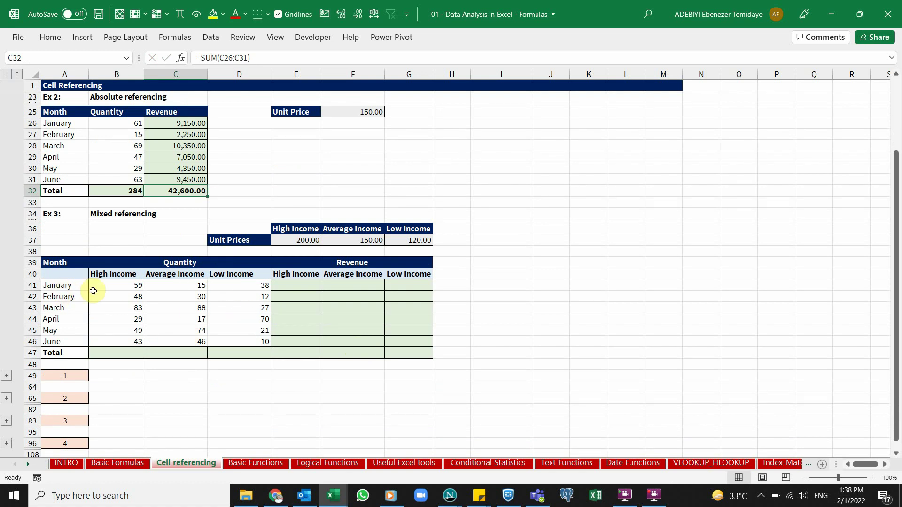
pyautogui.click(57, 287)
pyautogui.moveTo(57, 287); pyautogui.dragTo(65, 343)
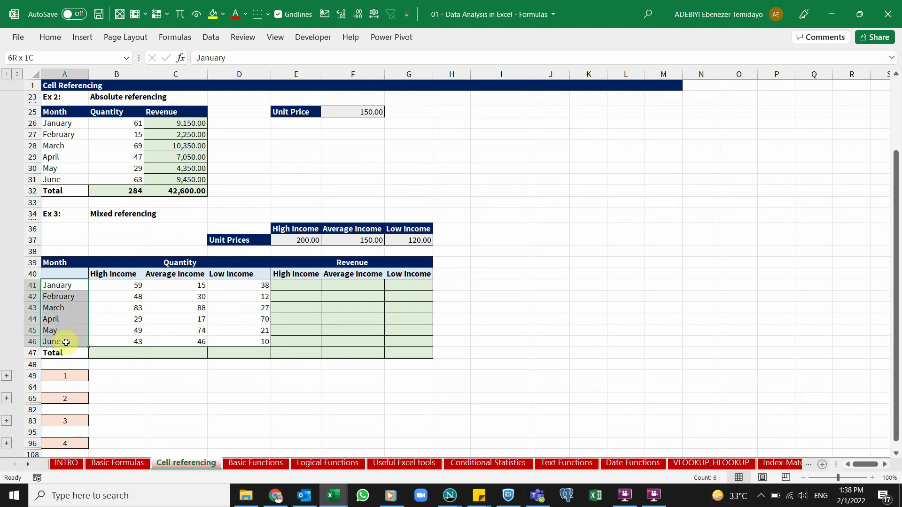
pyautogui.click(350, 286)
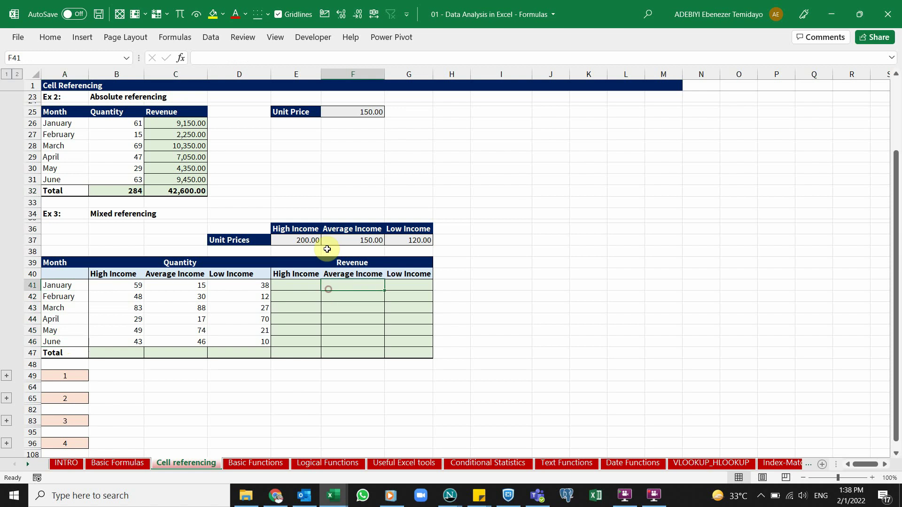
pyautogui.click(293, 239)
pyautogui.click(350, 238)
pyautogui.click(401, 238)
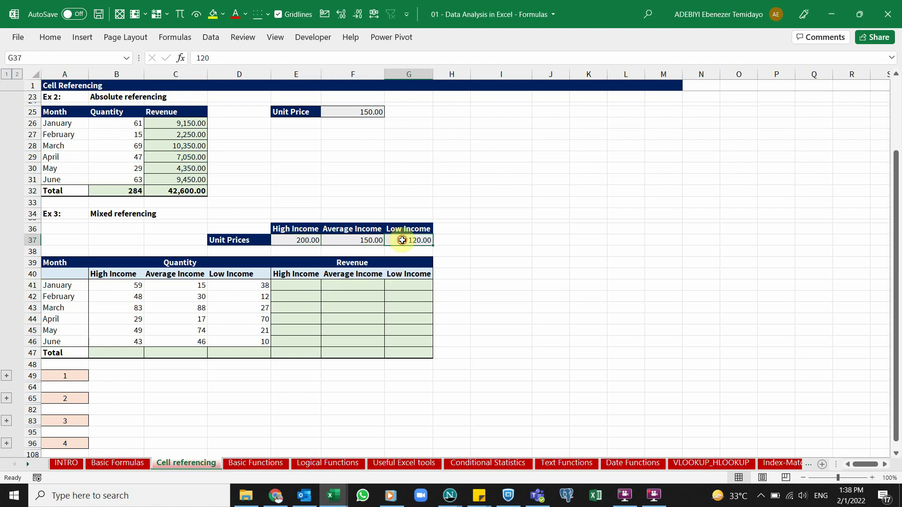
pyautogui.click(297, 238)
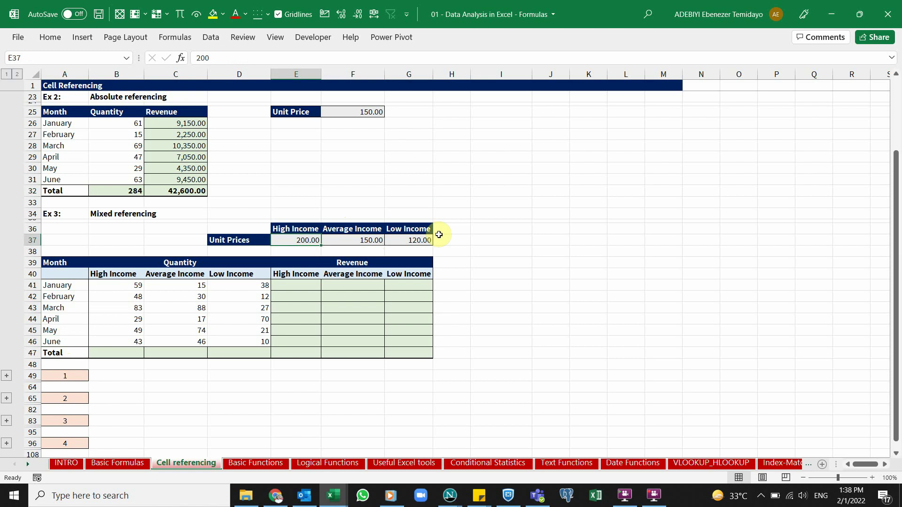
pyautogui.click(347, 285)
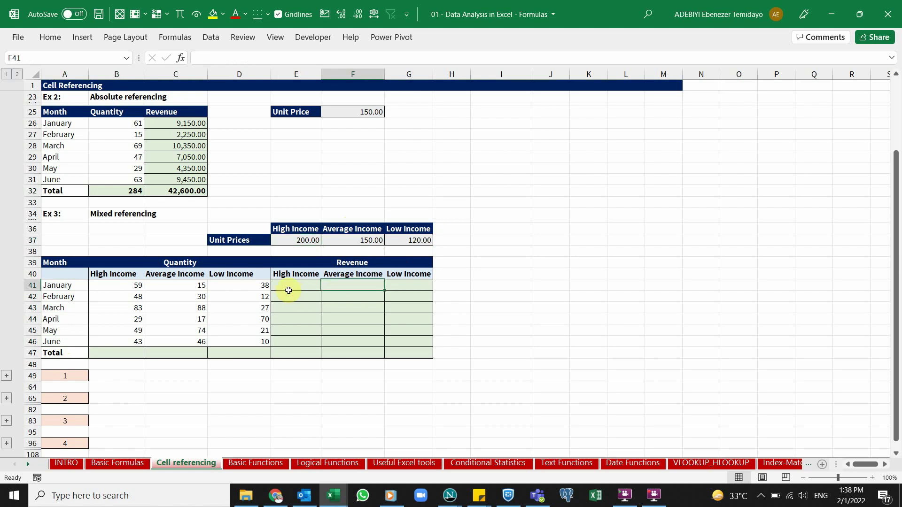
pyautogui.click(287, 289)
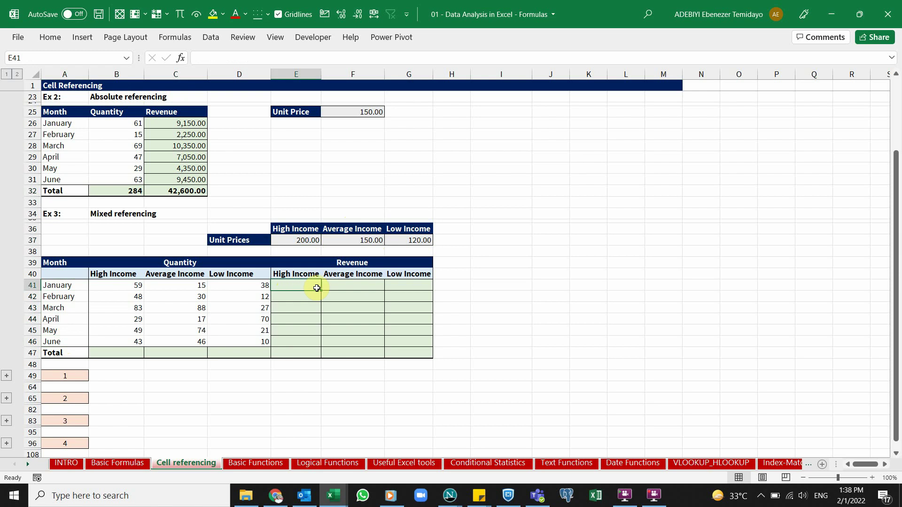
pyautogui.moveTo(320, 290); pyautogui.dragTo(423, 346)
# - Calculate January's High Income revenue in E41 as =B41*E37 and fill the formula down to June in E46
pyautogui.click(297, 287)
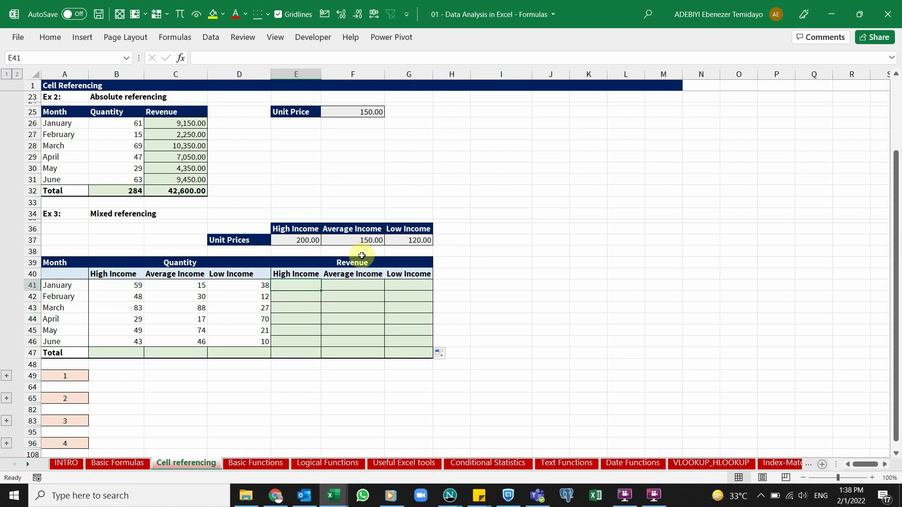
pyautogui.write('=')
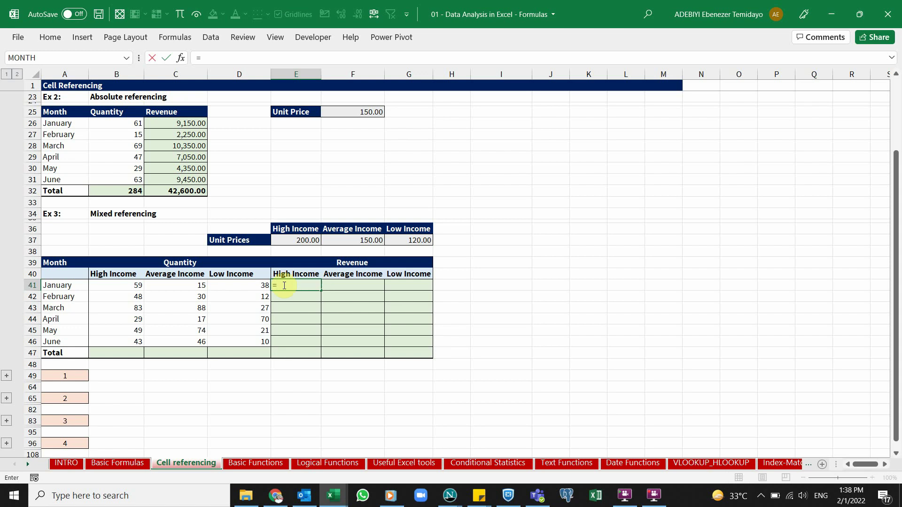
pyautogui.click(122, 285)
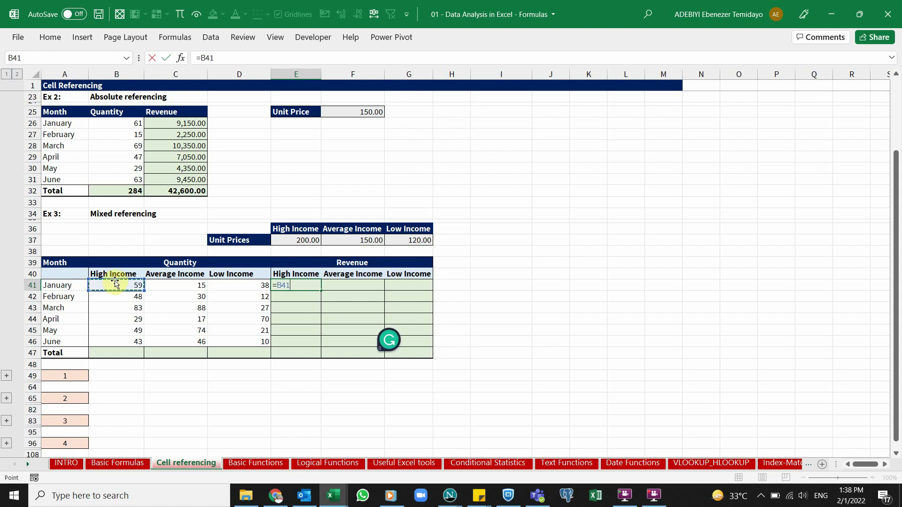
pyautogui.write('*')
pyautogui.click(300, 240)
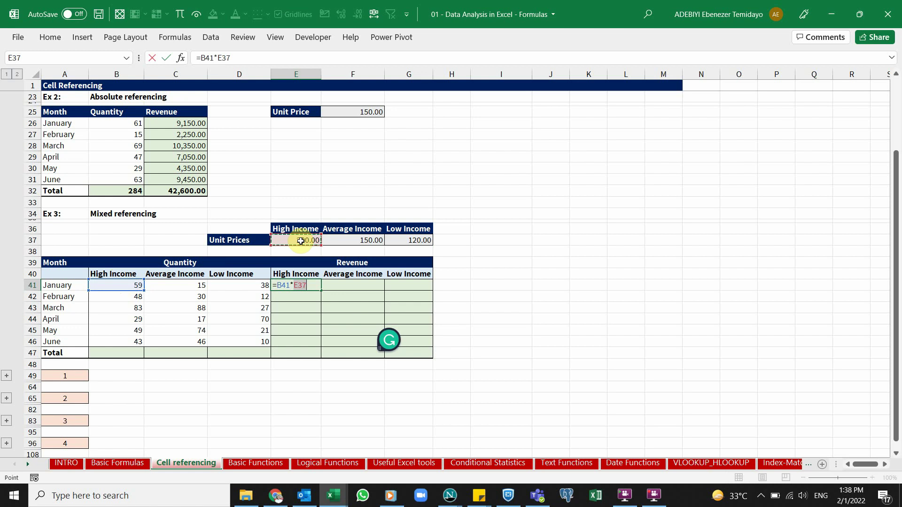
pyautogui.hotkey('ctrl', 'Return')
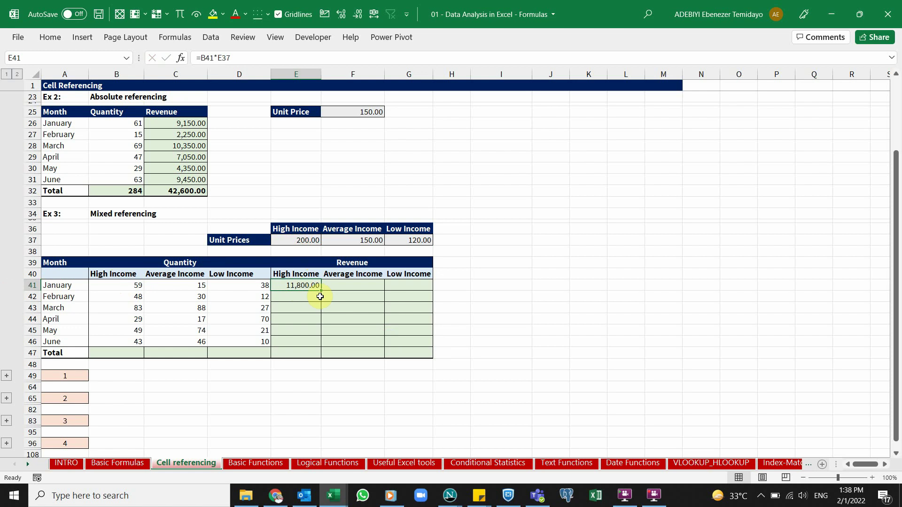
pyautogui.moveTo(321, 291); pyautogui.dragTo(319, 342)
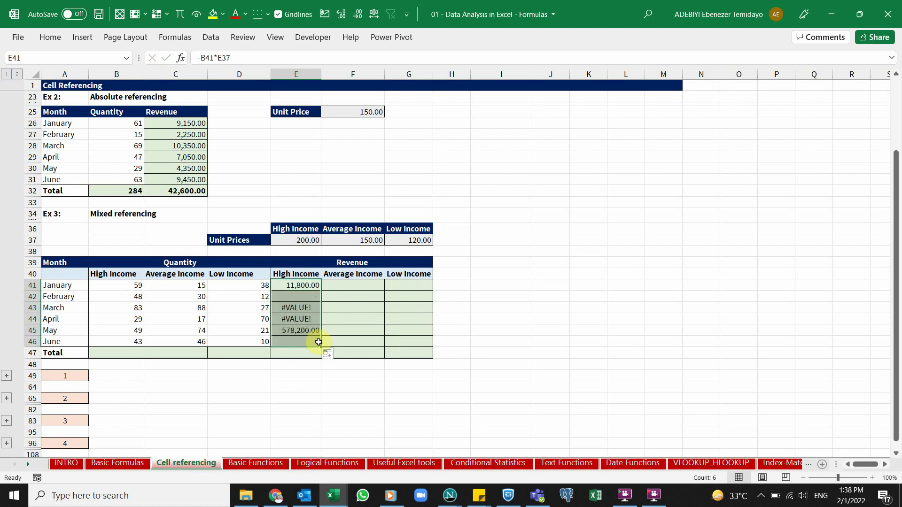
# - Examine the High Income revenue formulas from E42 to E45 to see how the unit price reference shifts per row
pyautogui.click(297, 282)
pyautogui.doubleClick(320, 297)
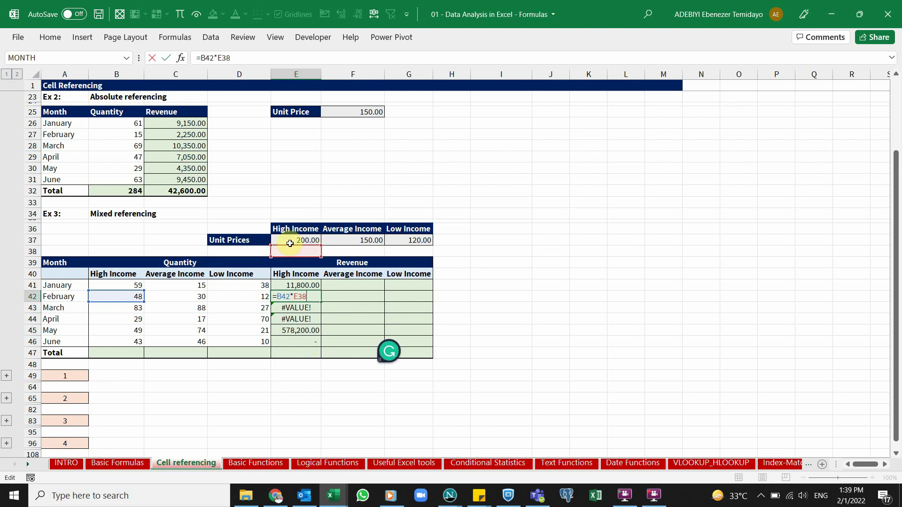
pyautogui.press('Return')
pyautogui.press('F2')
pyautogui.press('Return')
pyautogui.press('F2')
pyautogui.press('Return')
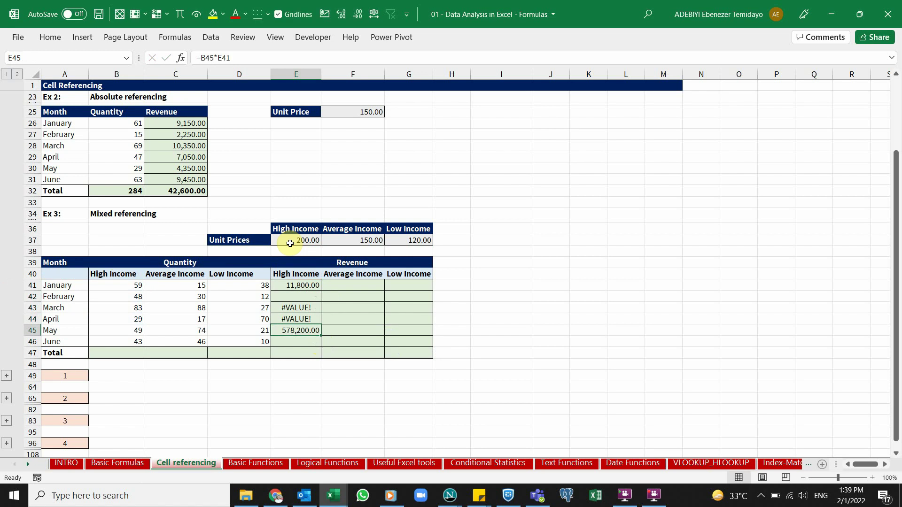
pyautogui.press('F2')
pyautogui.press('Return')
pyautogui.press('Up')
pyautogui.press('Up')
pyautogui.press('Up')
pyautogui.press('Up')
pyautogui.press('Up')
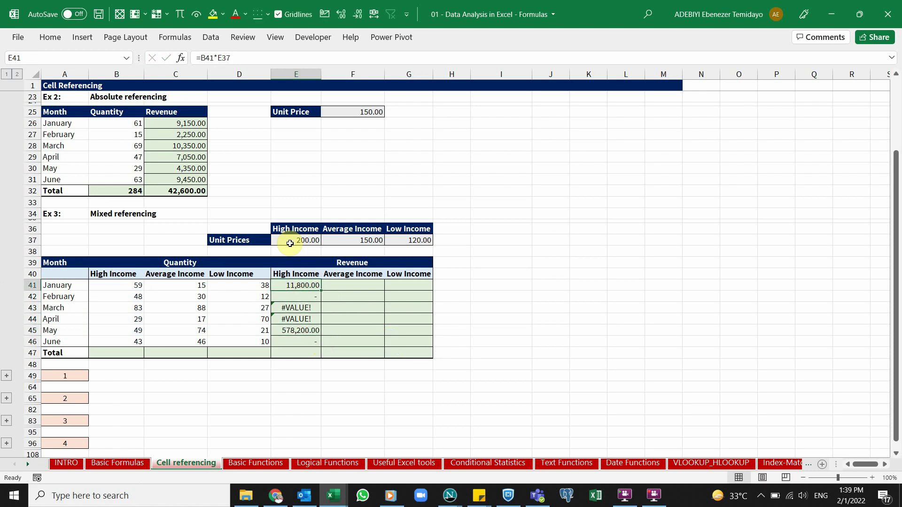
# - Make the unit price reference absolute in E41 as =B41*$E$37 and fill the formula down to June
pyautogui.doubleClick(312, 285)
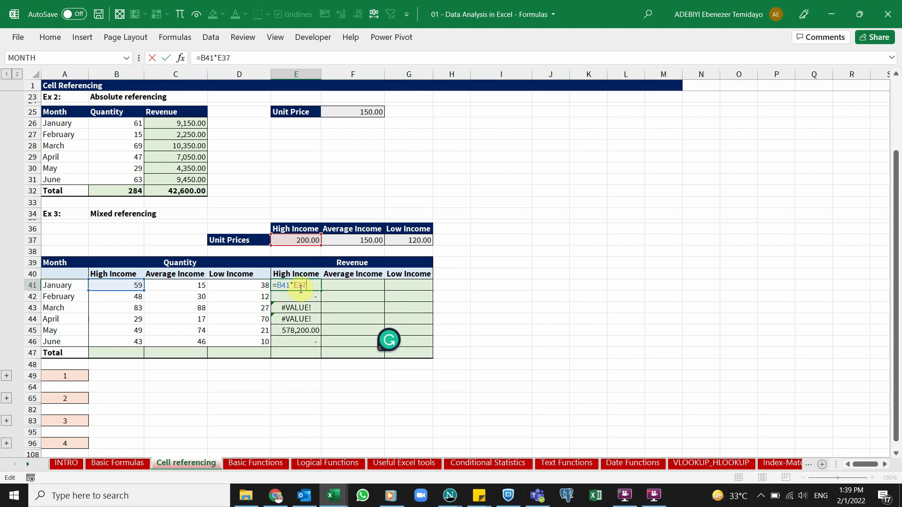
pyautogui.press('F4')
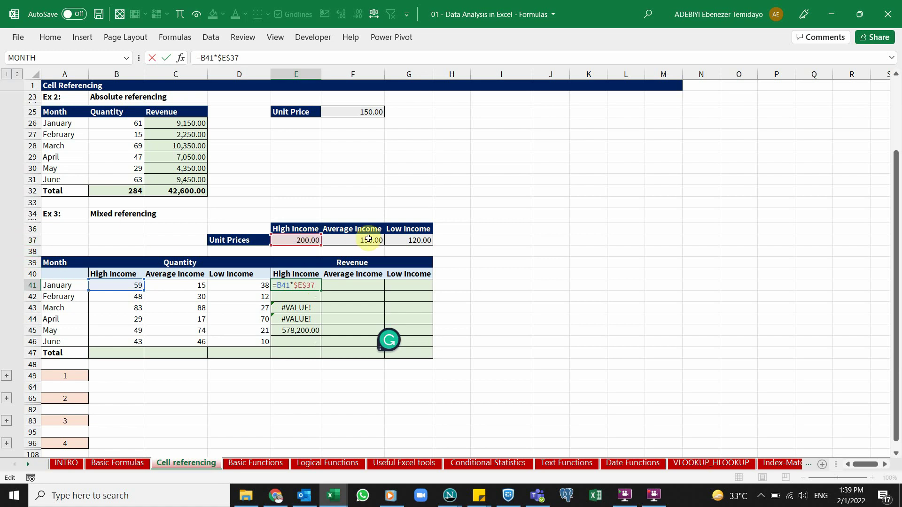
pyautogui.hotkey('ctrl', 'Return')
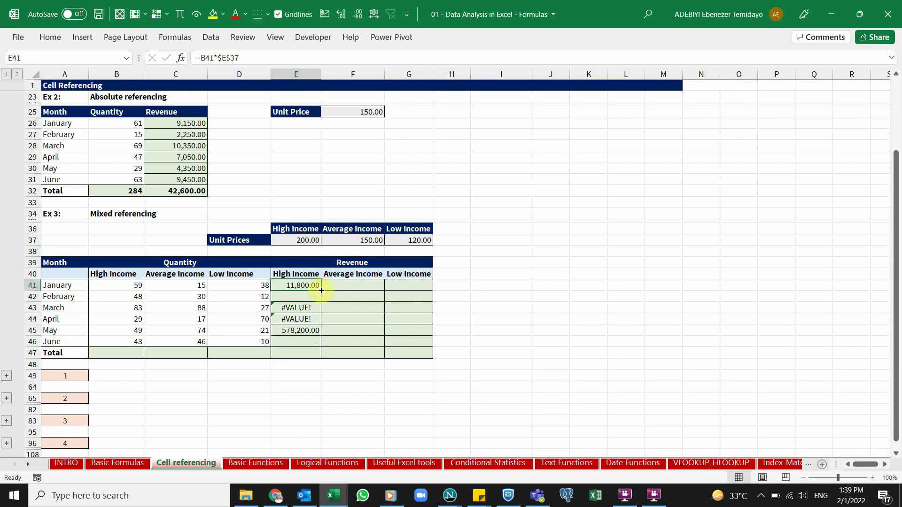
pyautogui.moveTo(321, 290); pyautogui.dragTo(323, 343)
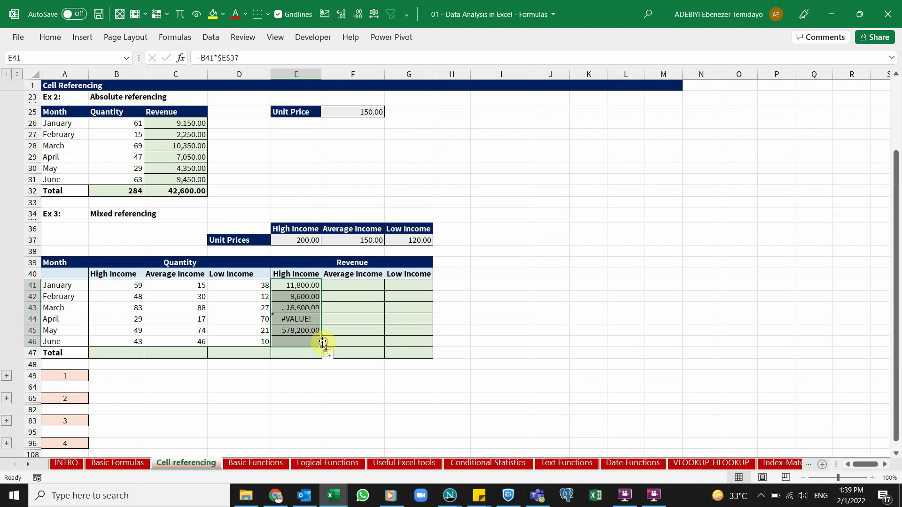
# - Fill the =B41*$E$37 formula across E41:G46 and inspect which unit price June's formulas in E46 and G46 reference
pyautogui.doubleClick(306, 342)
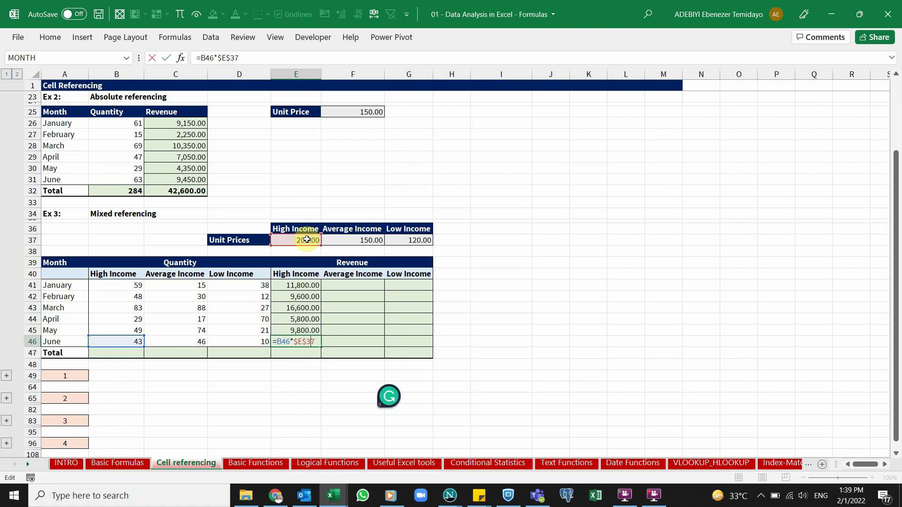
pyautogui.press('Return')
pyautogui.moveTo(312, 285); pyautogui.dragTo(422, 336)
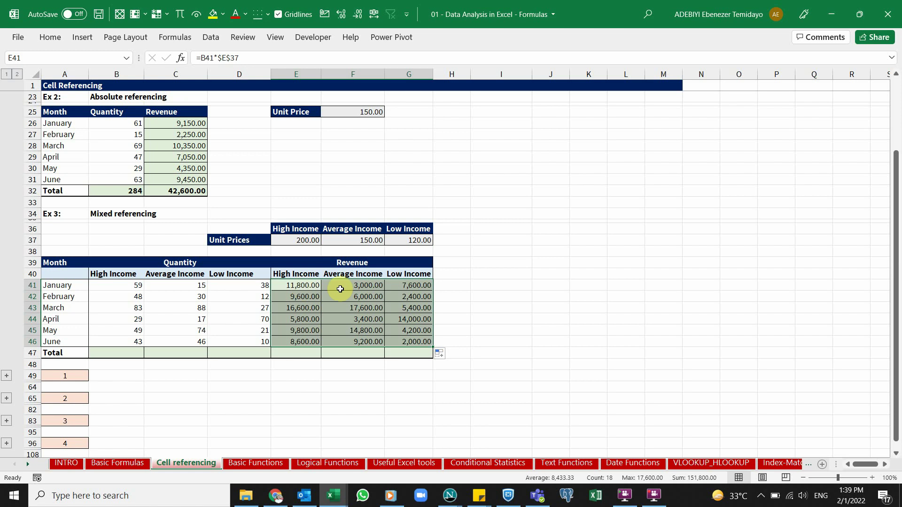
pyautogui.click(415, 342)
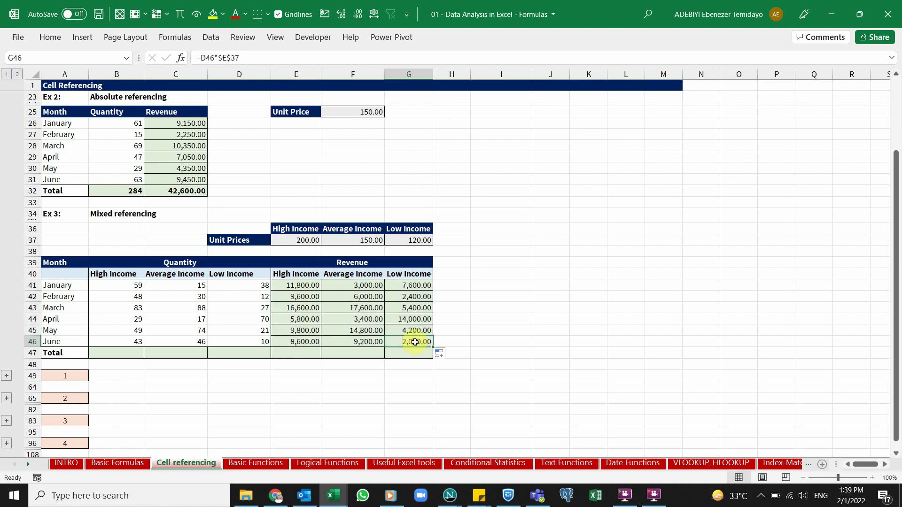
pyautogui.doubleClick(415, 343)
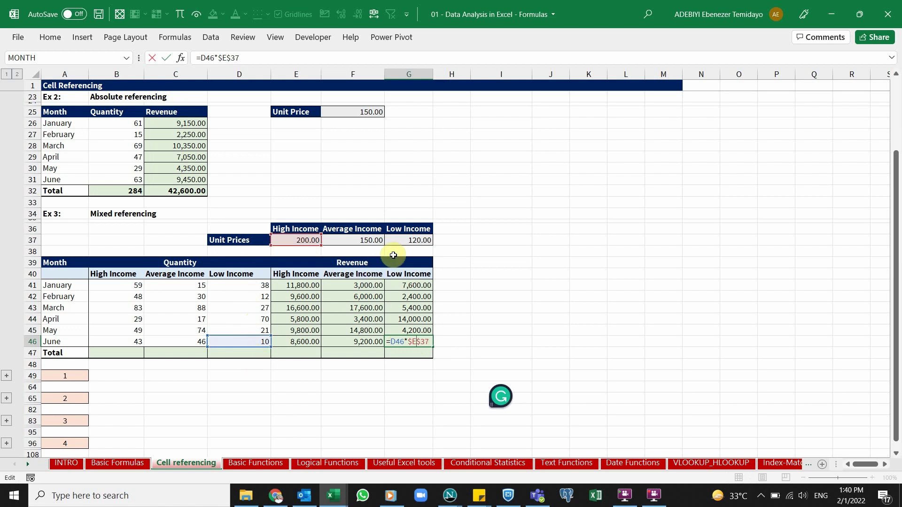
pyautogui.press('Return')
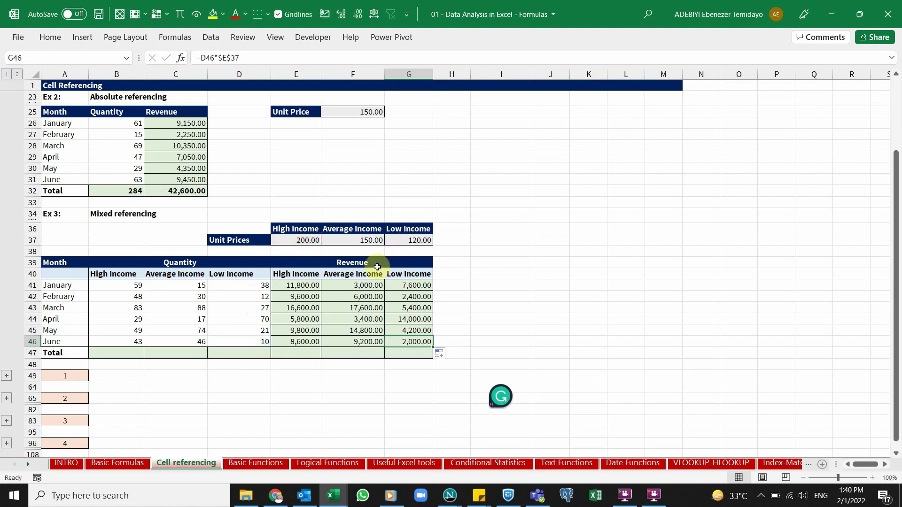
# - Clear the revenue cells E41:G46 and enter =B41*E$37 in E41, locking only the row of the unit price
pyautogui.moveTo(312, 287); pyautogui.dragTo(418, 340)
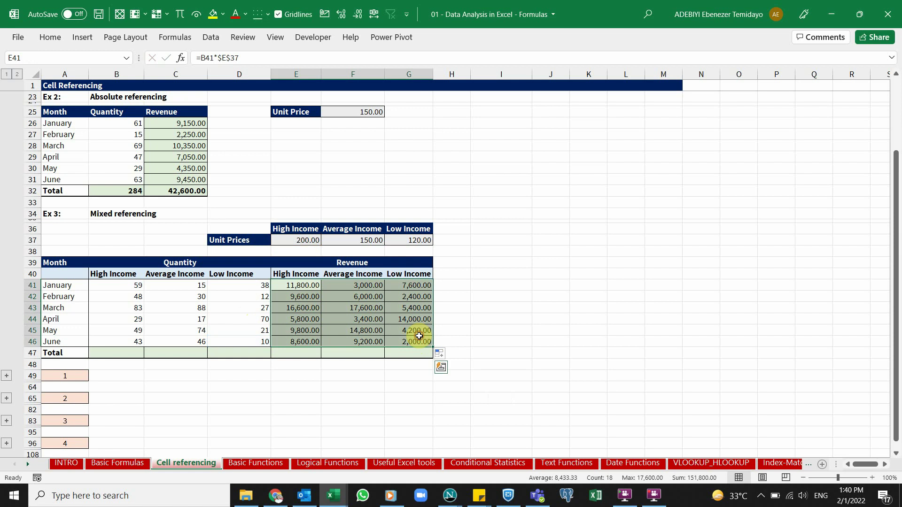
pyautogui.press('Delete')
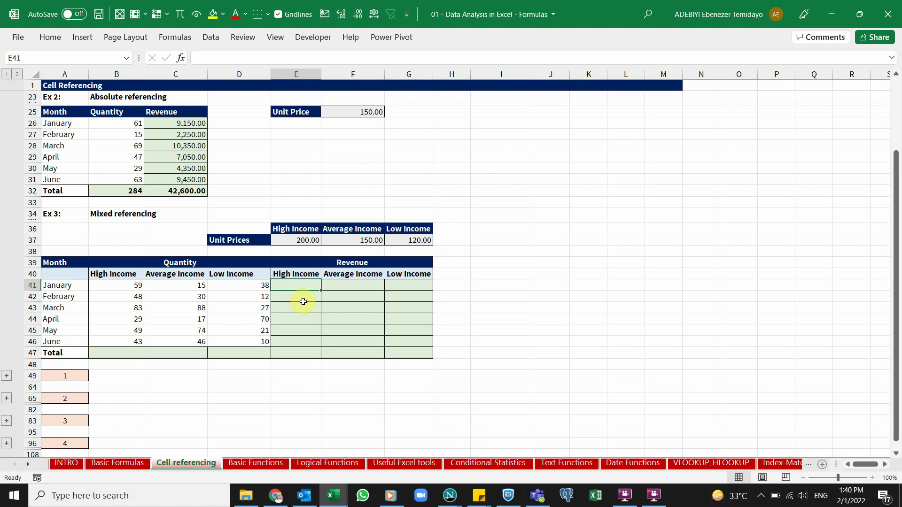
pyautogui.write('=')
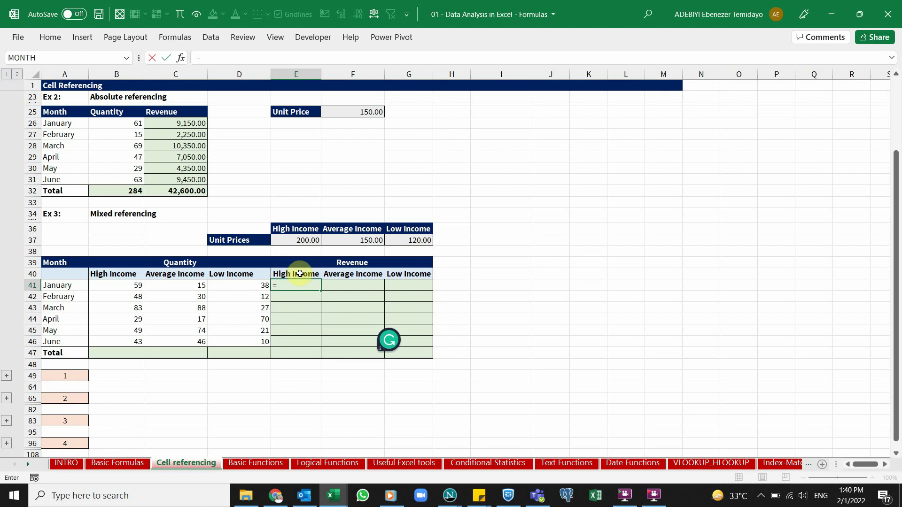
pyautogui.click(107, 285)
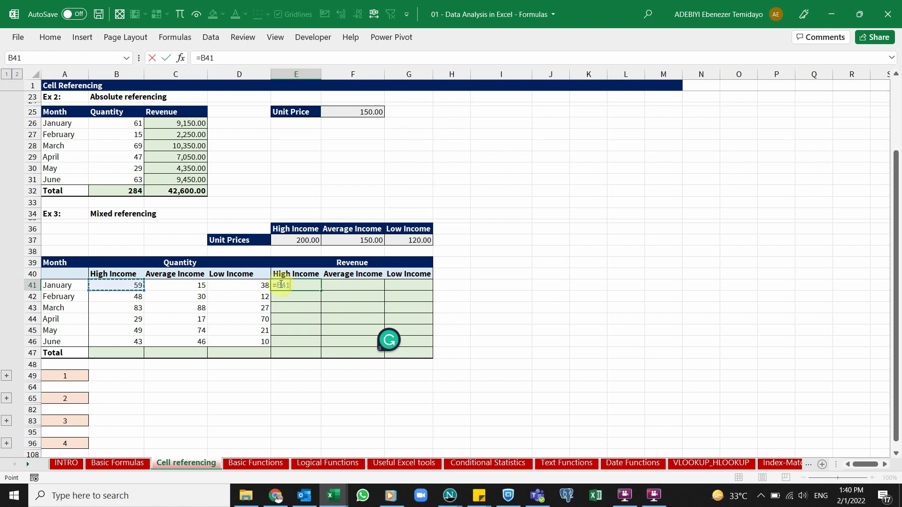
pyautogui.write('*')
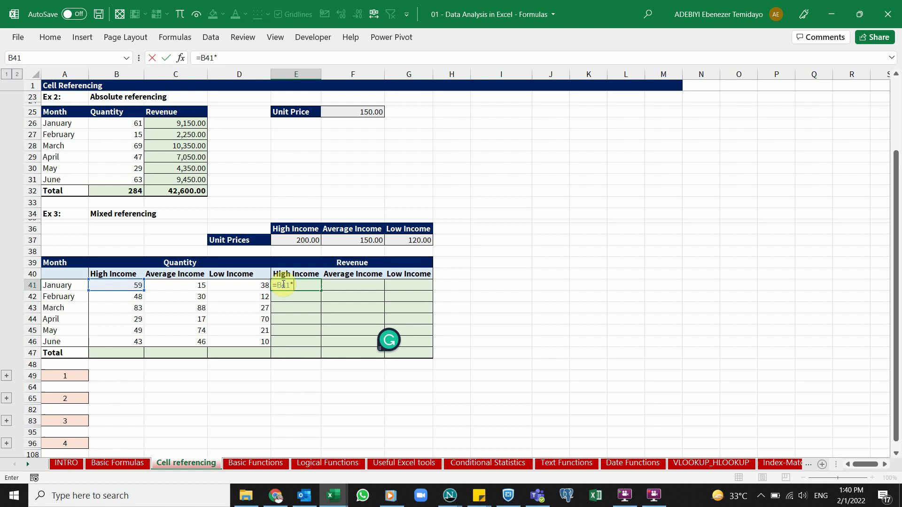
pyautogui.click(287, 239)
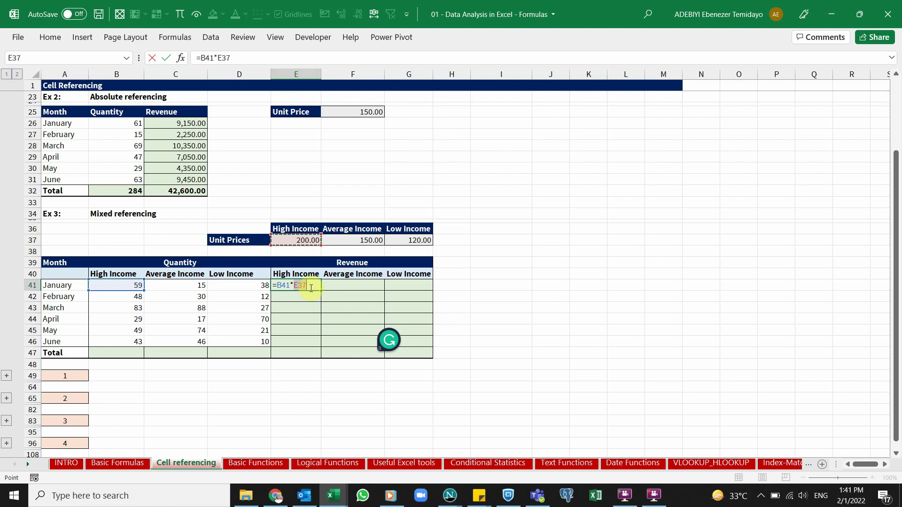
pyautogui.moveTo(317, 288); pyautogui.dragTo(294, 286)
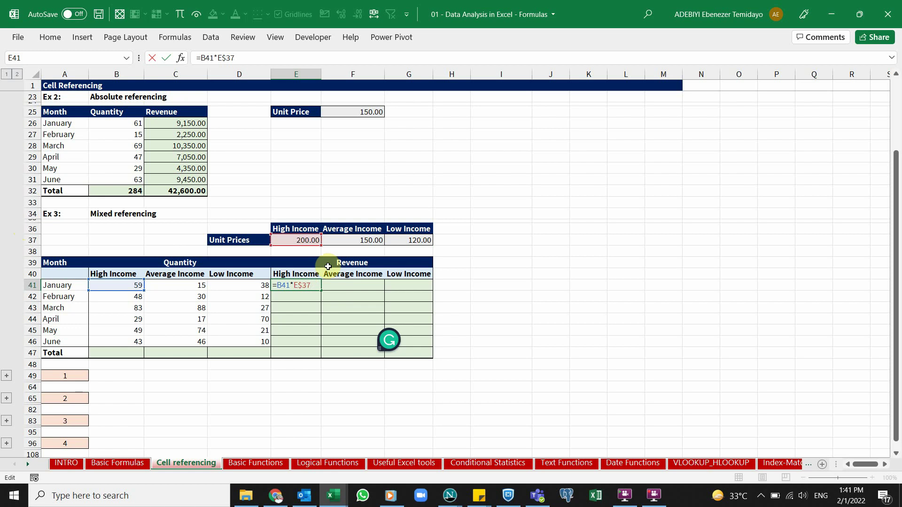
pyautogui.hotkey('ctrl', 'Return')
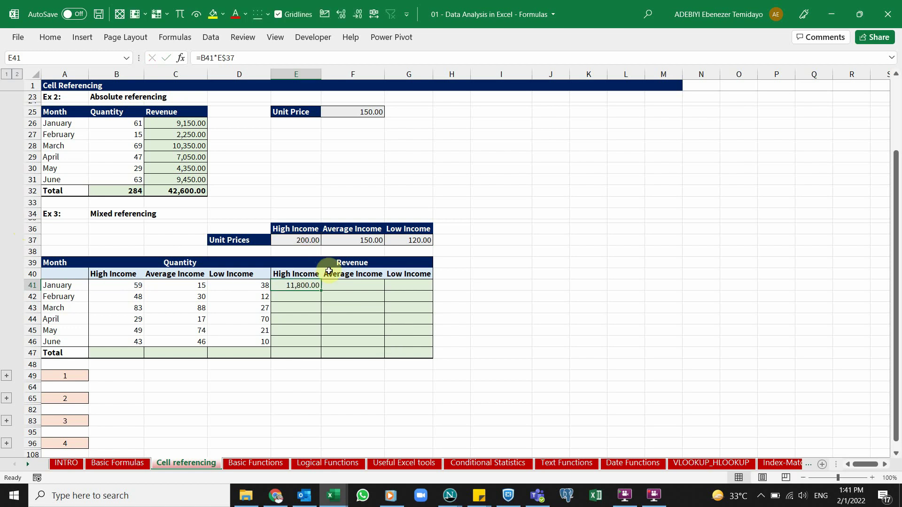
# - Fill the E41 formula through G46 and check that G46 references the Low Income unit price
pyautogui.moveTo(322, 291); pyautogui.dragTo(427, 343)
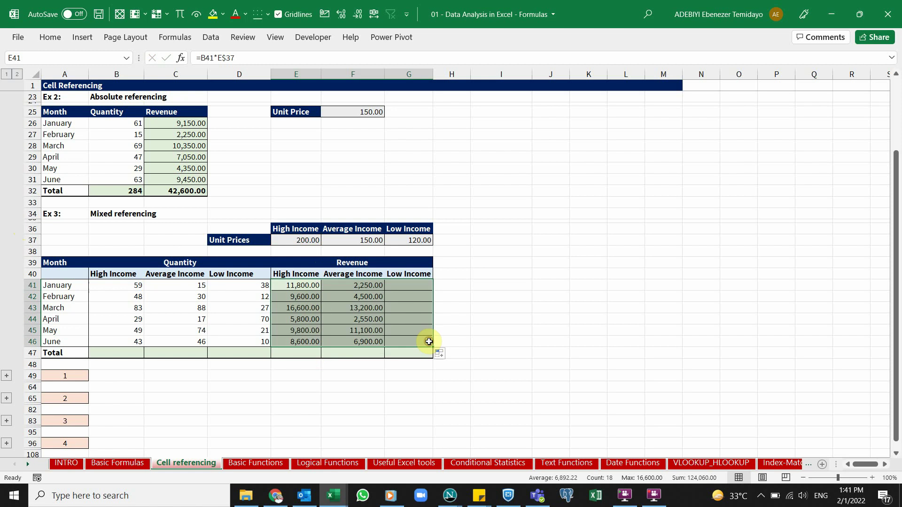
pyautogui.click(416, 342)
pyautogui.press('F2')
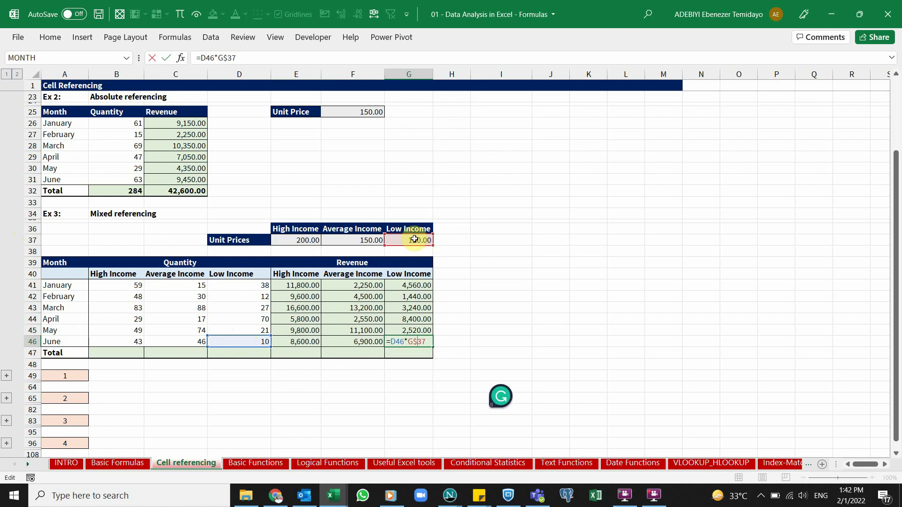
pyautogui.press('Return')
# - Sum each quantity and revenue column in the Total row B47:G47, checking the revenue total formulas
pyautogui.moveTo(129, 352); pyautogui.dragTo(414, 355)
pyautogui.hotkey('alt', '=')
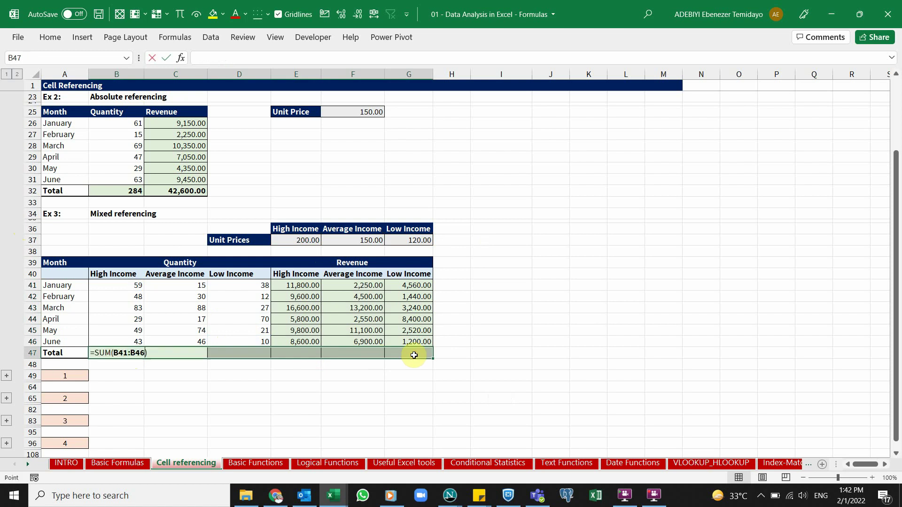
pyautogui.click(419, 356)
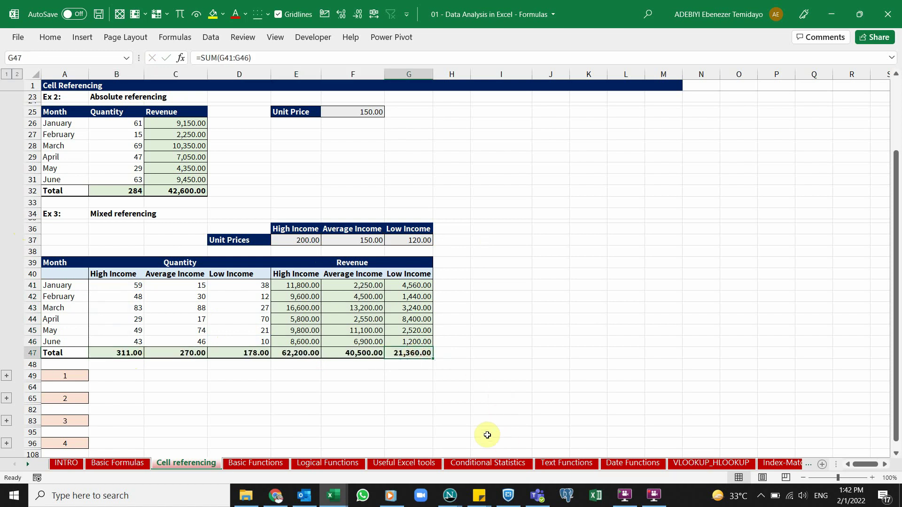
pyautogui.click(298, 353)
pyautogui.click(360, 354)
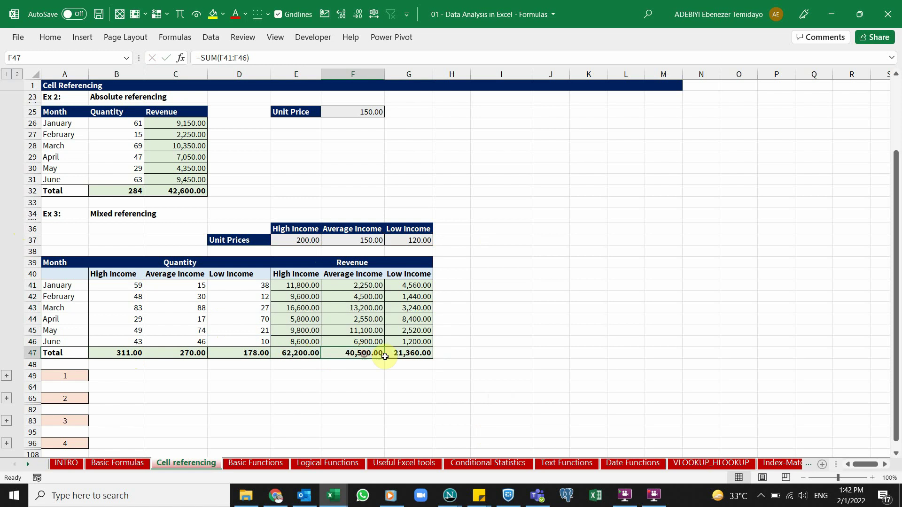
# - Expand row group 1 and examine Test 1's quantities, unit prices in C53:E53 and empty revenue cells C57:E62
pyautogui.scroll(-1, 339, 329)
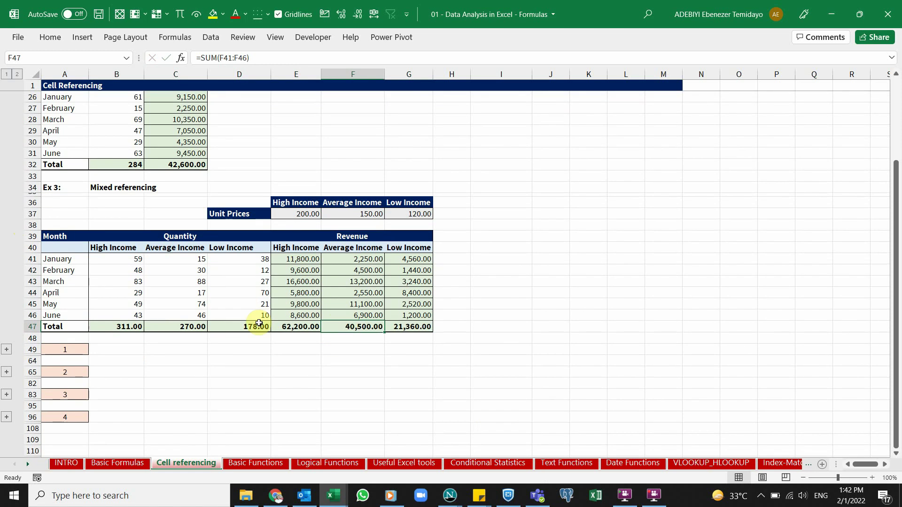
pyautogui.click(6, 349)
pyautogui.scroll(-2, 28, 347)
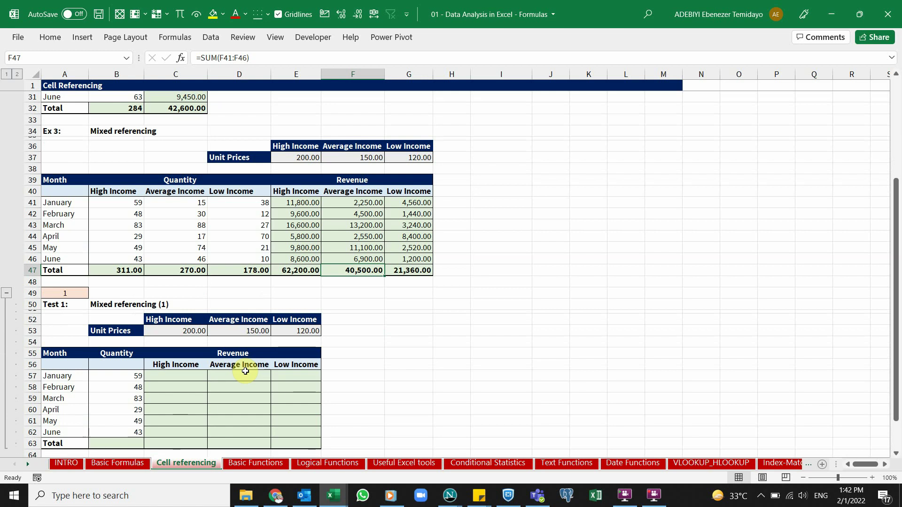
pyautogui.scroll(-2, 245, 371)
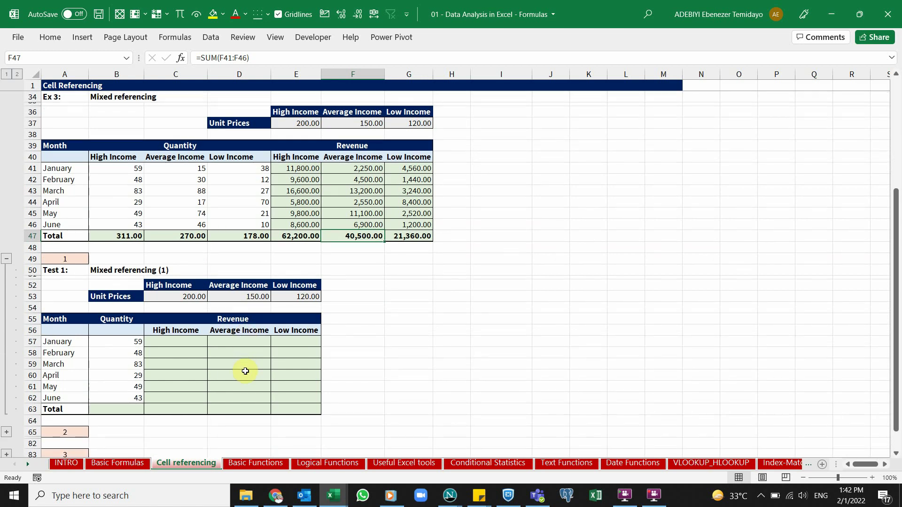
pyautogui.scroll(-1, 219, 317)
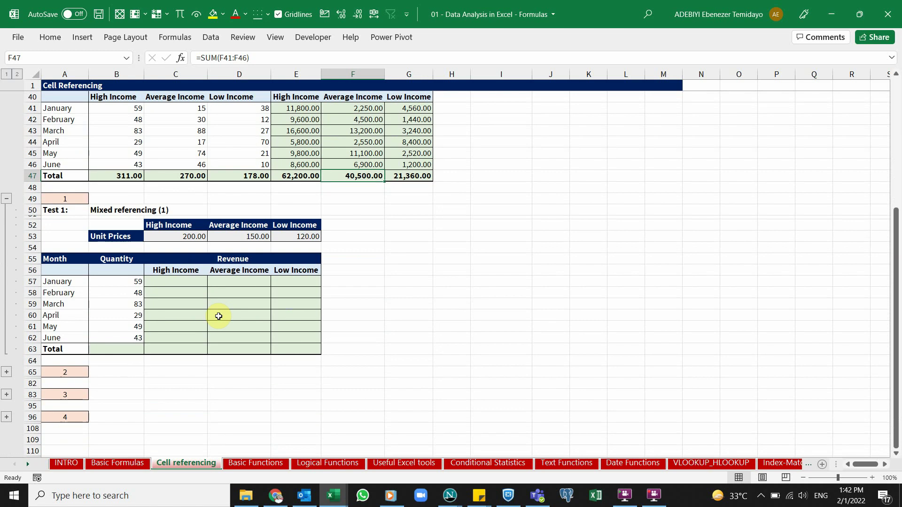
pyautogui.click(128, 282)
pyautogui.moveTo(134, 294); pyautogui.dragTo(136, 338)
pyautogui.moveTo(175, 236); pyautogui.dragTo(292, 234)
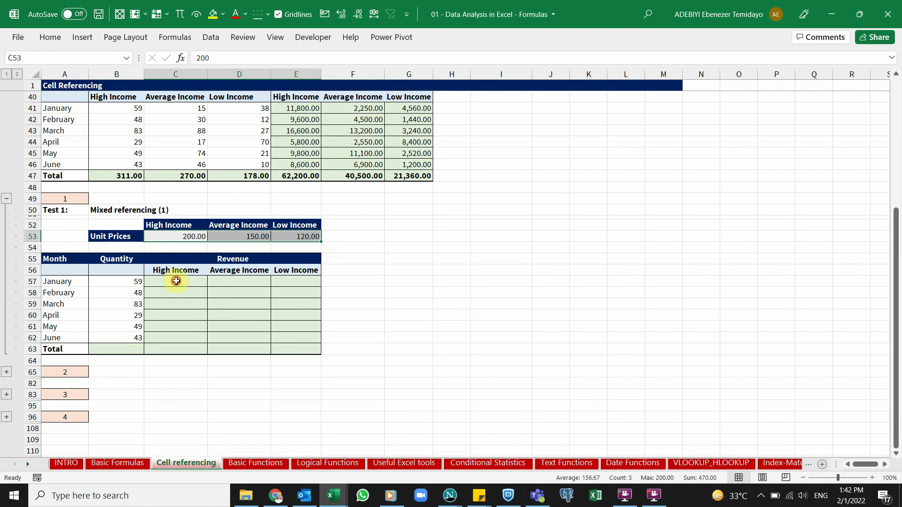
pyautogui.moveTo(175, 281); pyautogui.dragTo(292, 336)
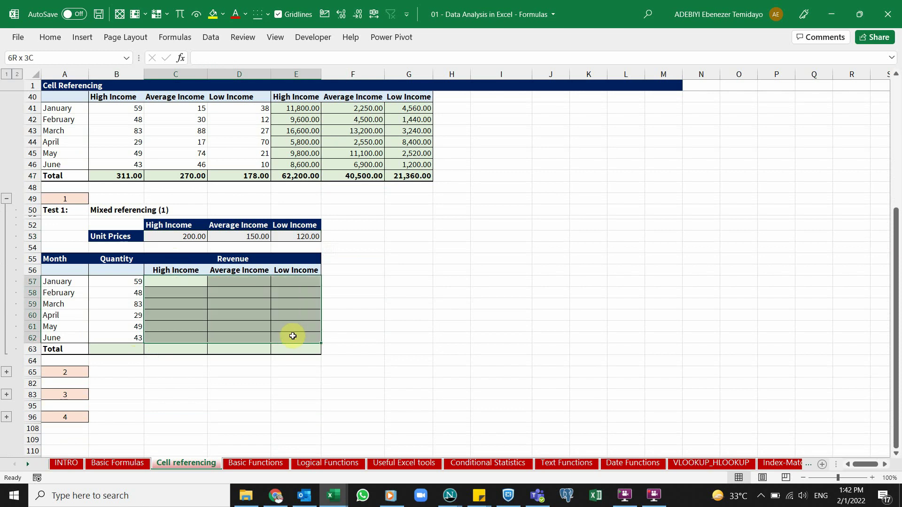
# - Build January's High Income revenue formula in C57 as =$B57*C$53 using mixed references
pyautogui.click(168, 280)
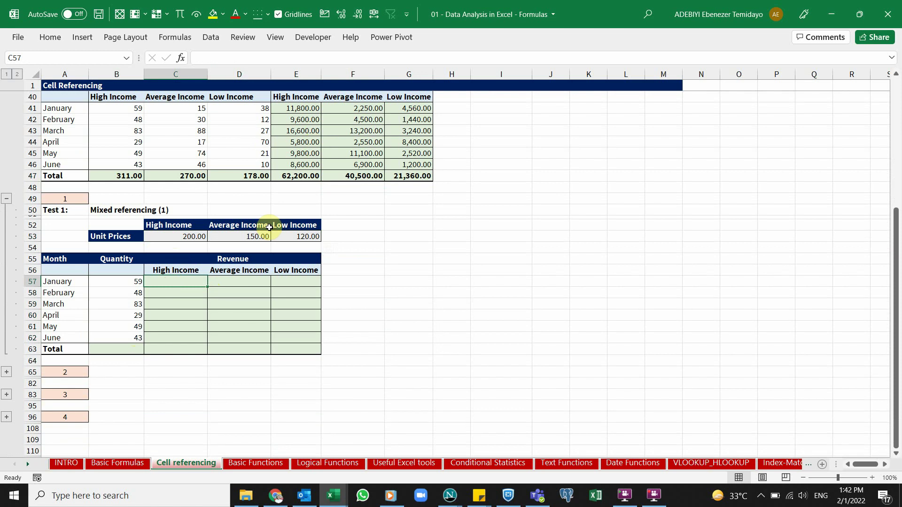
pyautogui.write('=')
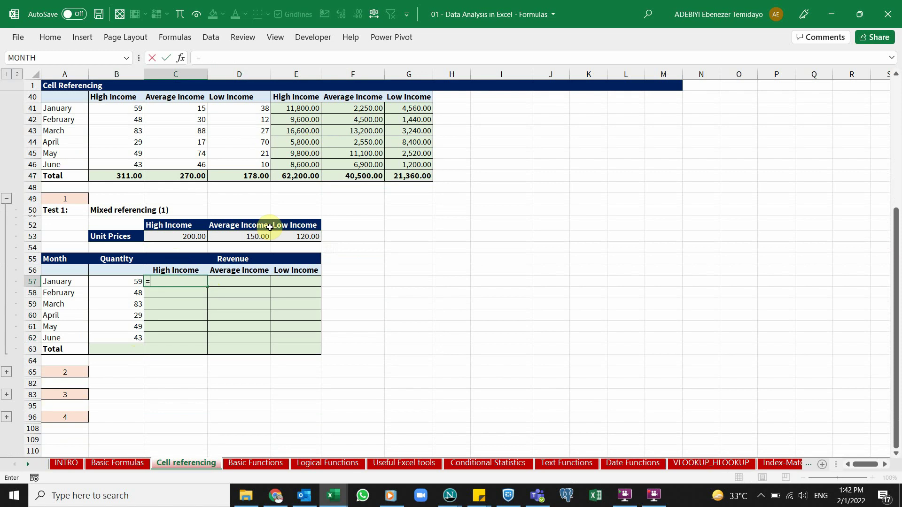
pyautogui.click(131, 281)
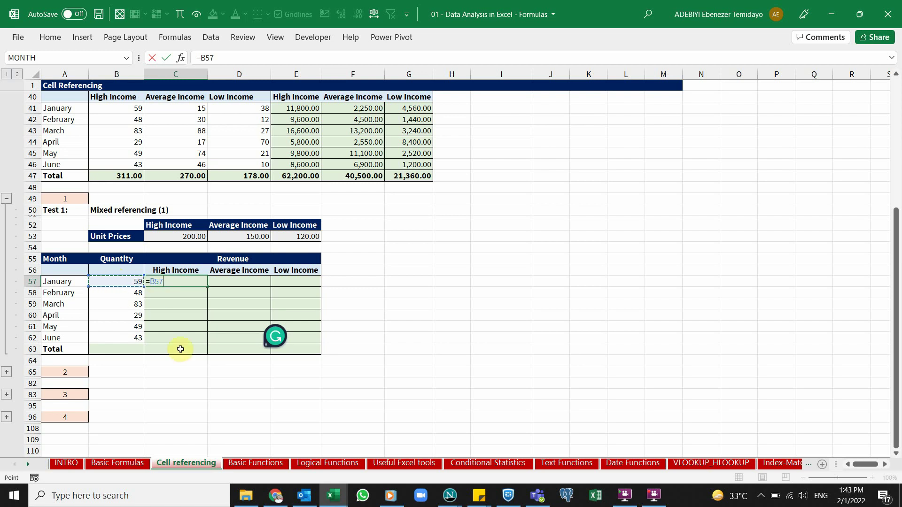
pyautogui.press('F4')
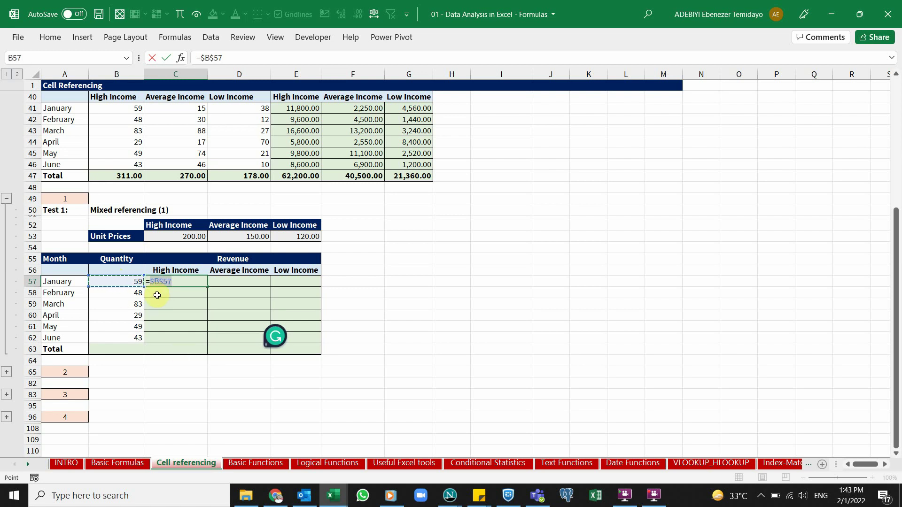
pyautogui.press('F4')
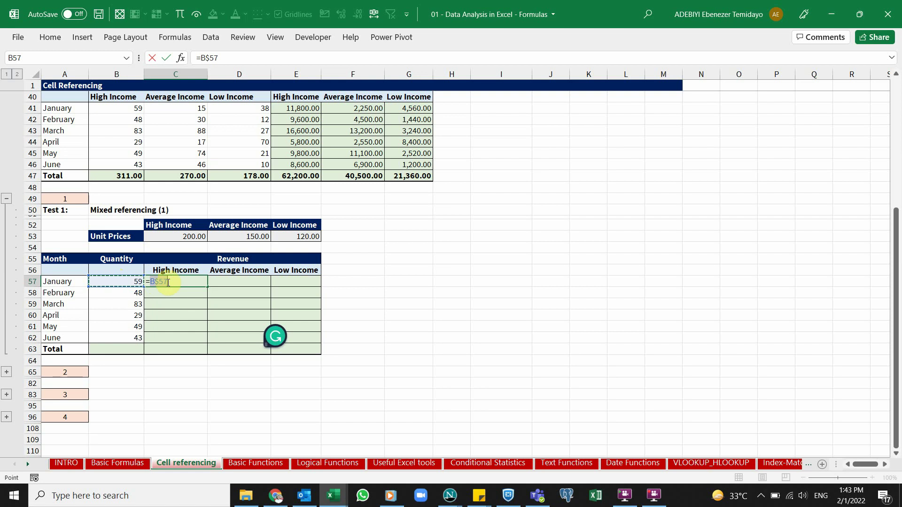
pyautogui.press('F4')
pyautogui.click(174, 282)
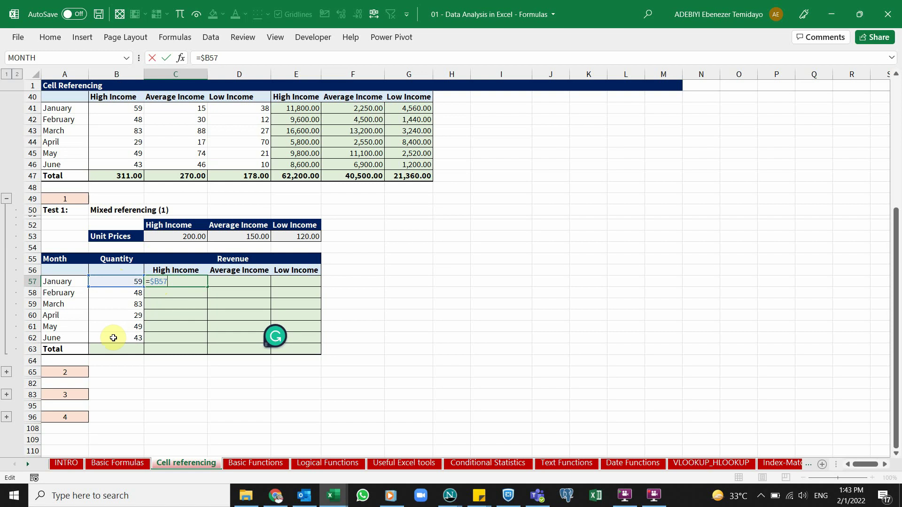
pyautogui.write('*')
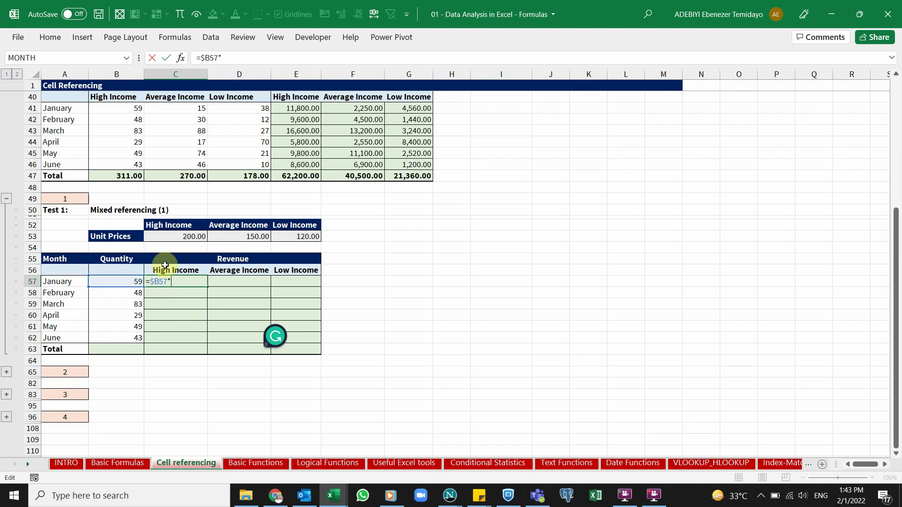
pyautogui.click(162, 236)
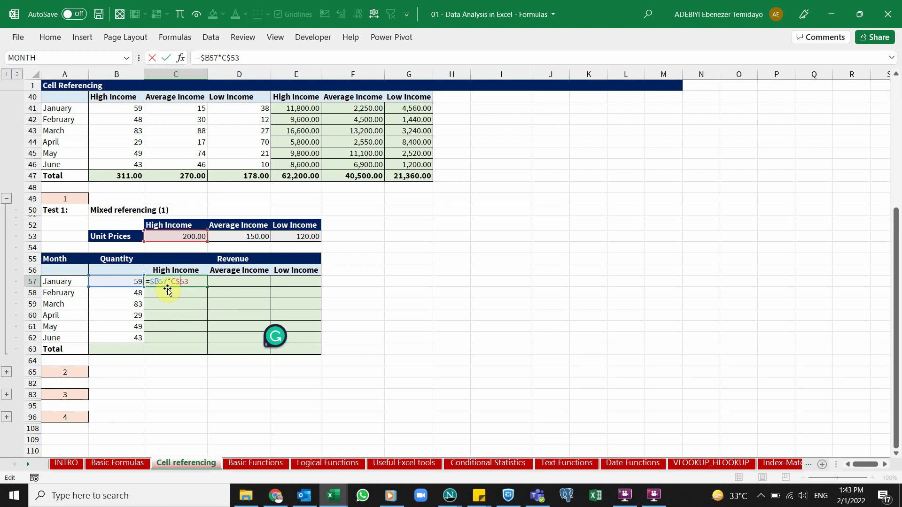
# - Erase the formula in C57 back to the equals sign
pyautogui.press('BackSpace')
pyautogui.press('BackSpace')
pyautogui.press('BackSpace')
pyautogui.press('BackSpace')
pyautogui.press('BackSpace')
pyautogui.press('BackSpace')
pyautogui.press('BackSpace')
pyautogui.press('BackSpace')
pyautogui.press('BackSpace')
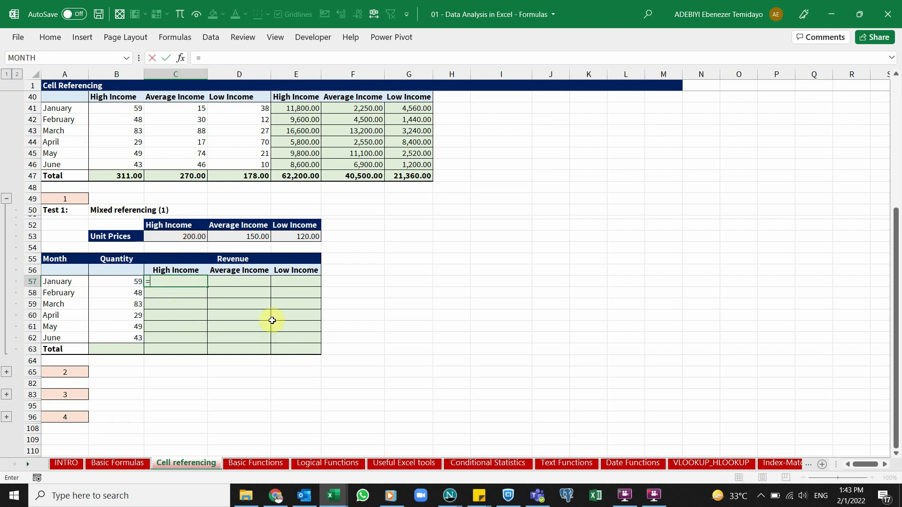
# - Re-enter the revenue formula in C57 as =$B57*C$53, locking the quantity column and the unit price row
pyautogui.click(133, 282)
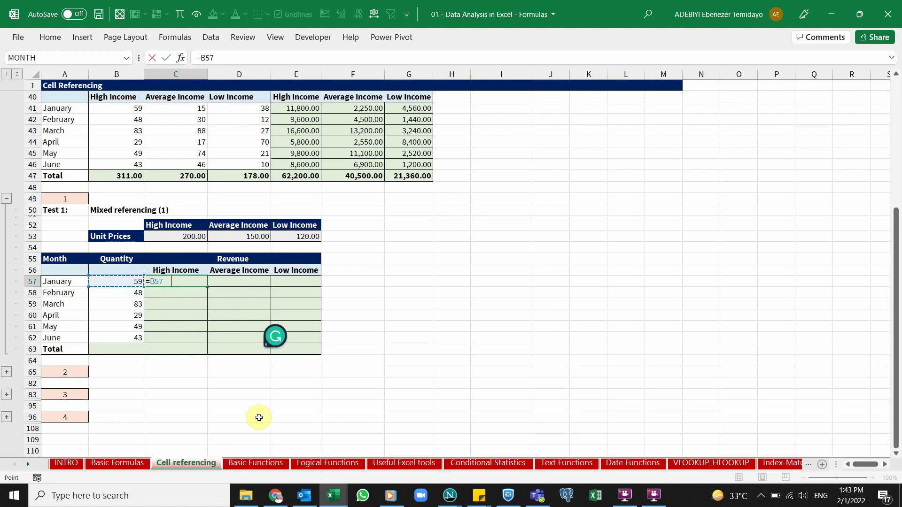
pyautogui.press('F4')
pyautogui.press('F4')
pyautogui.press('F4')
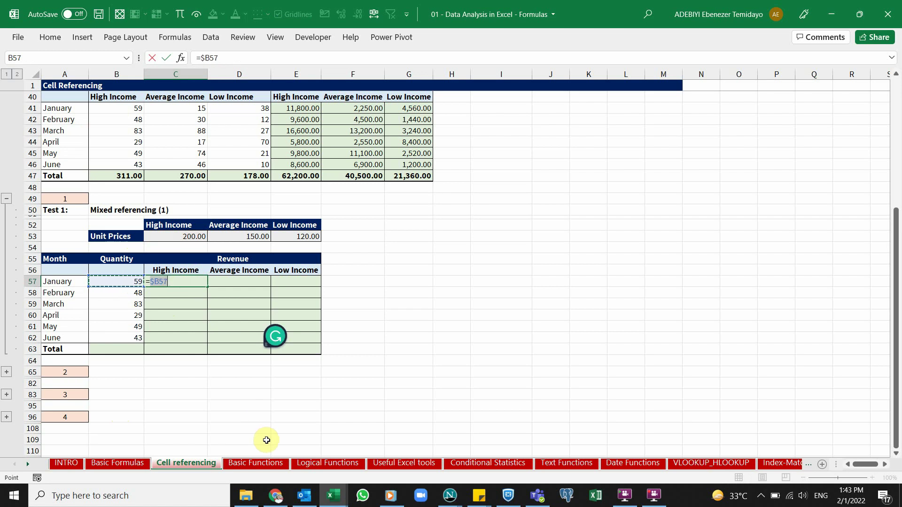
pyautogui.press('F2')
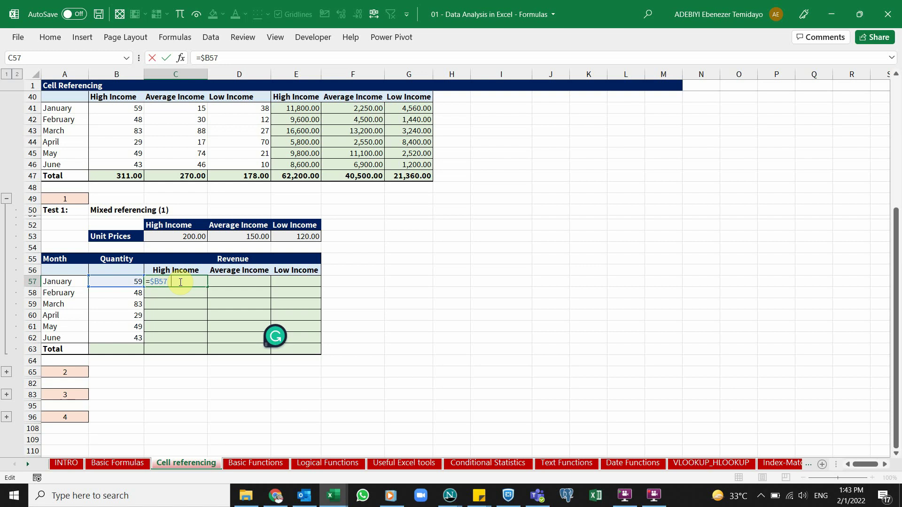
pyautogui.click(175, 235)
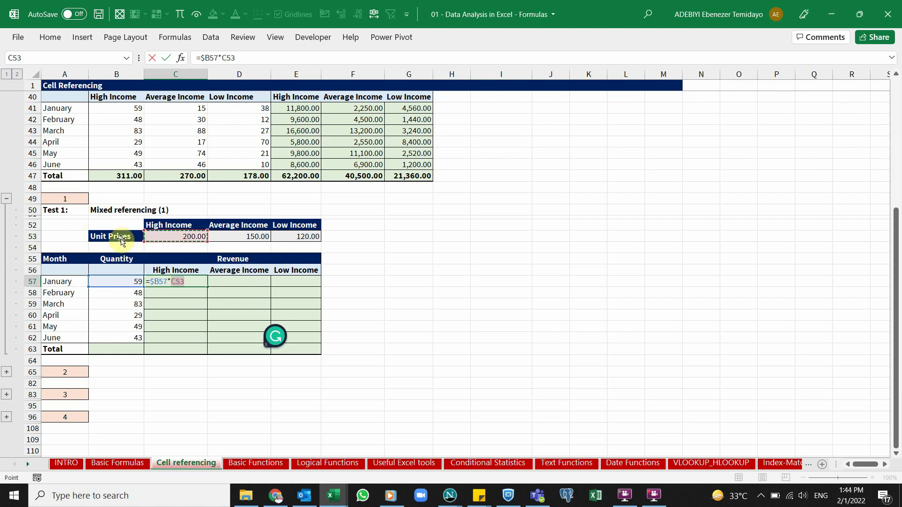
pyautogui.press('F4')
pyautogui.press('F4')
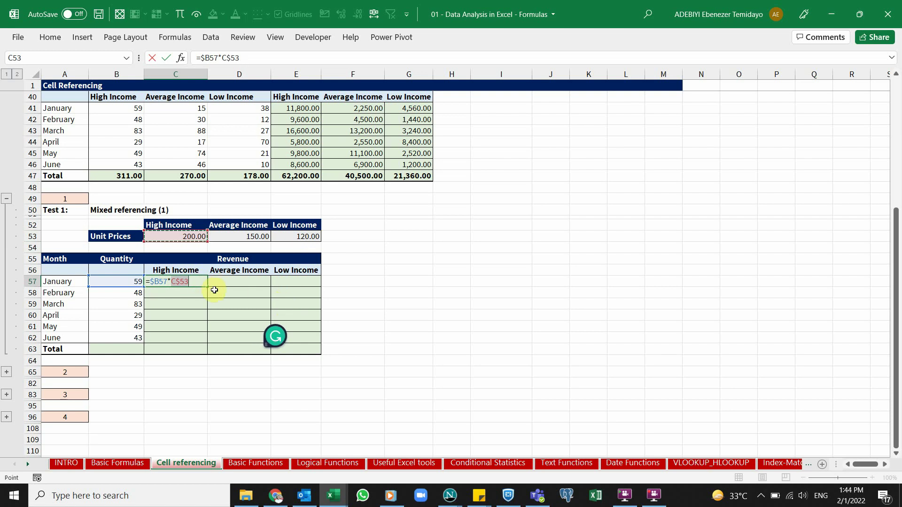
pyautogui.hotkey('ctrl', 'Return')
# - Fill C57's formula through the revenue block C57:E62 and check the references in E62
pyautogui.moveTo(208, 287); pyautogui.dragTo(313, 345)
pyautogui.click(304, 337)
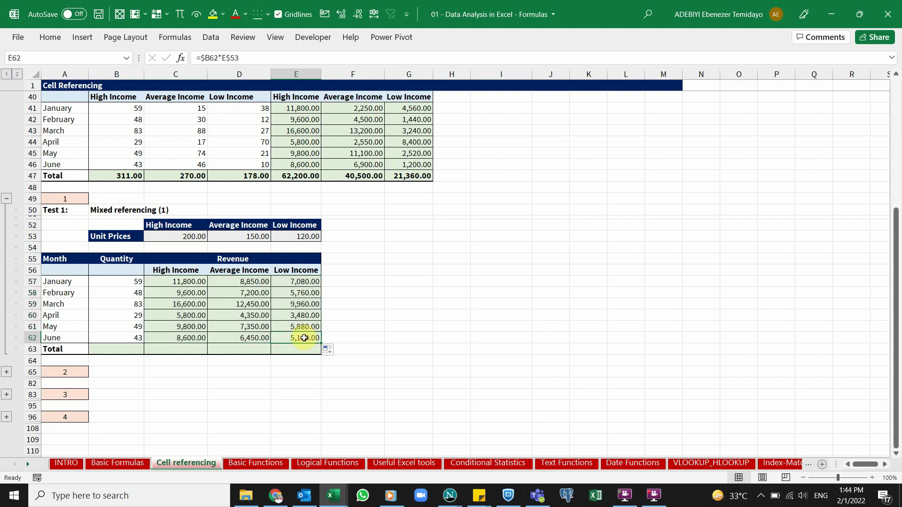
pyautogui.doubleClick(304, 338)
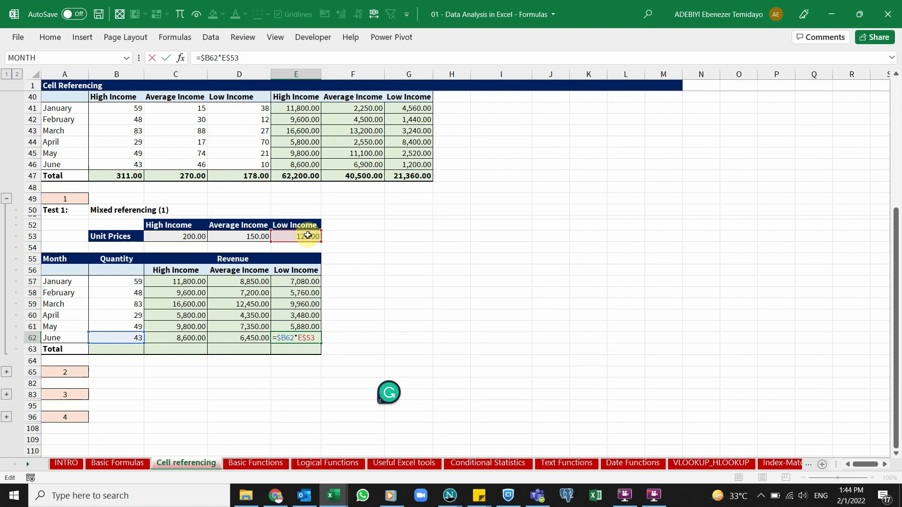
pyautogui.press('Return')
# - Sum the quantity and revenue columns in Test 1's Total row B63:E63
pyautogui.moveTo(113, 350); pyautogui.dragTo(290, 346)
pyautogui.hotkey('alt', '=')
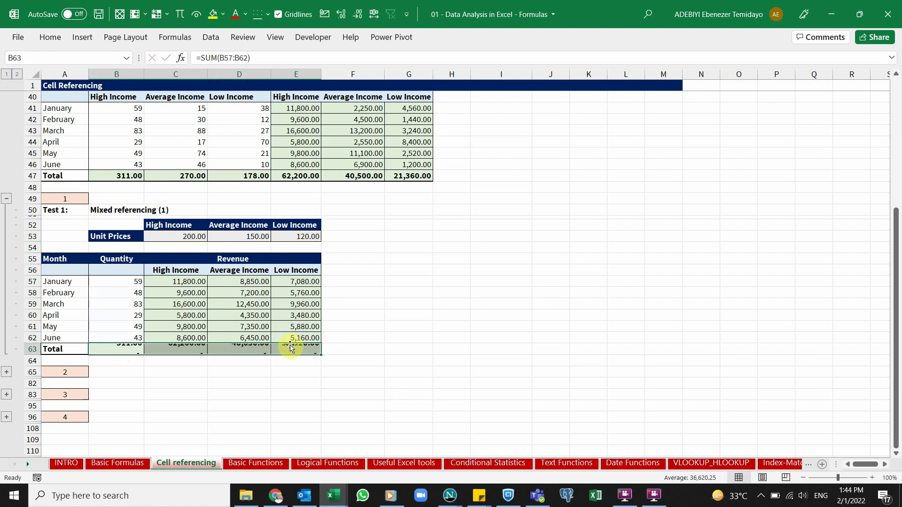
pyautogui.click(208, 380)
# - Expand row group 2 to show the whole Test 2 mixed referencing exercise
pyautogui.scroll(-1, 208, 379)
pyautogui.scroll(-3, 208, 378)
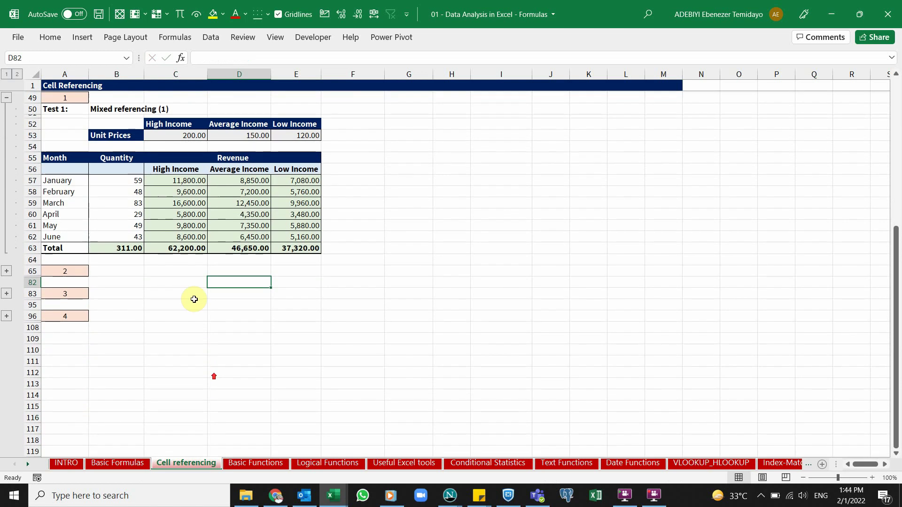
pyautogui.click(7, 270)
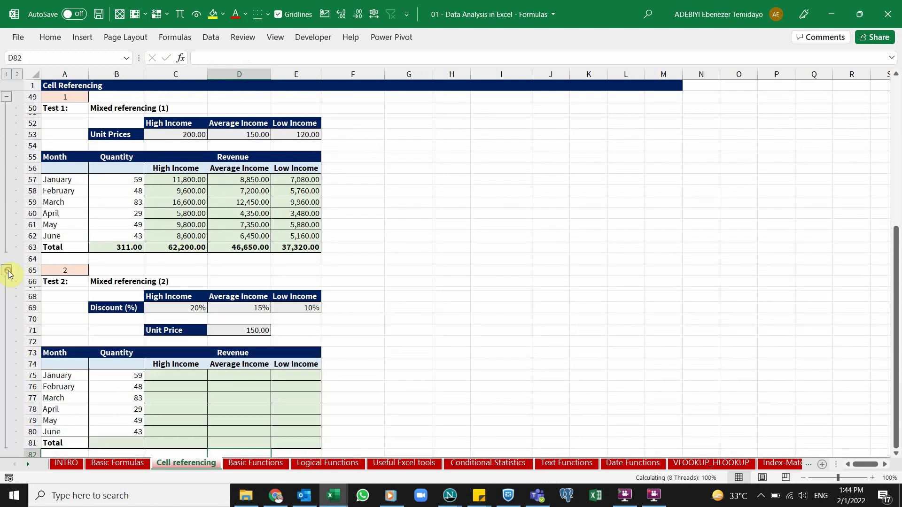
pyautogui.scroll(-2, 276, 294)
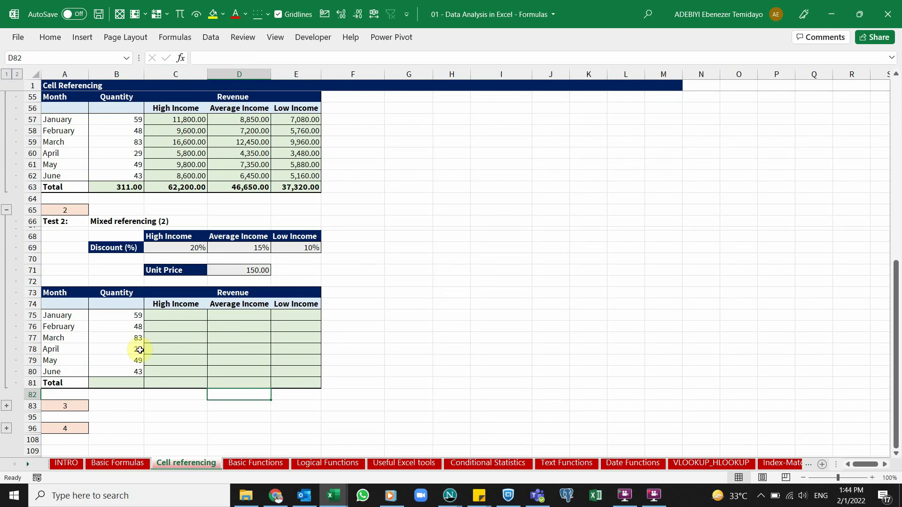
# - Examine Test 2's monthly quantities in B75:B80 against the discounts in C69:E69 and the single unit price in D71
pyautogui.moveTo(125, 315); pyautogui.dragTo(136, 360)
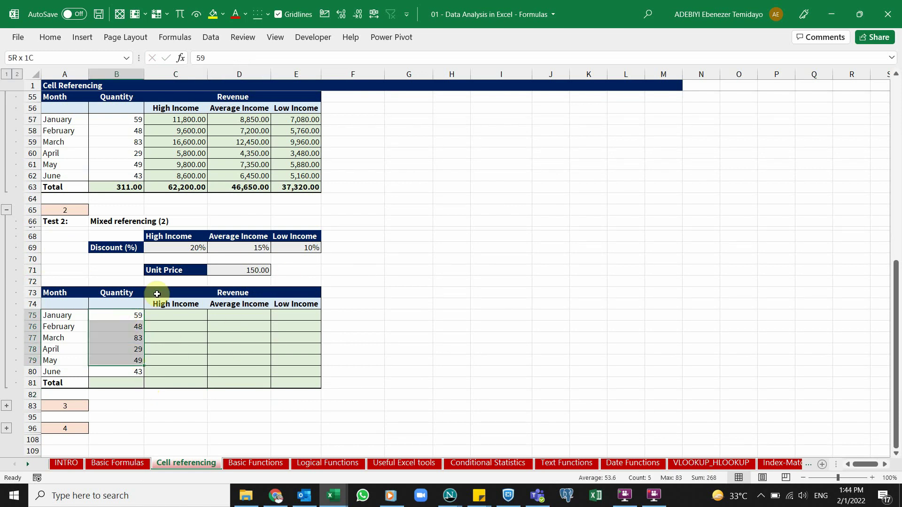
pyautogui.moveTo(165, 248); pyautogui.dragTo(294, 250)
pyautogui.click(251, 269)
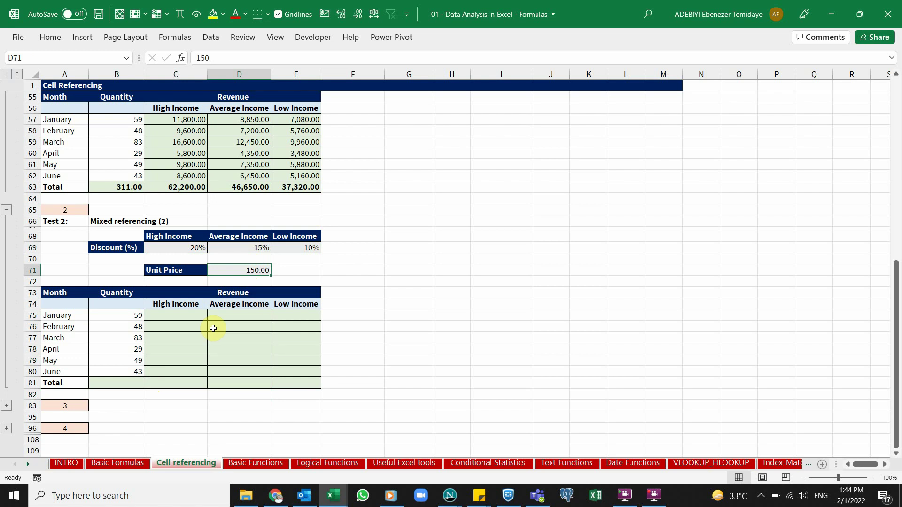
pyautogui.click(117, 297)
pyautogui.click(72, 314)
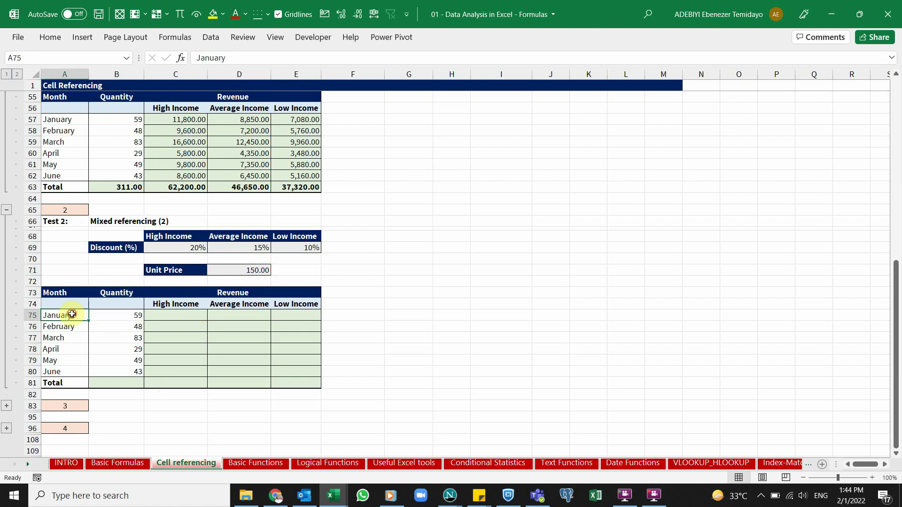
pyautogui.moveTo(72, 314); pyautogui.dragTo(74, 371)
pyautogui.moveTo(133, 315); pyautogui.dragTo(136, 372)
pyautogui.click(236, 270)
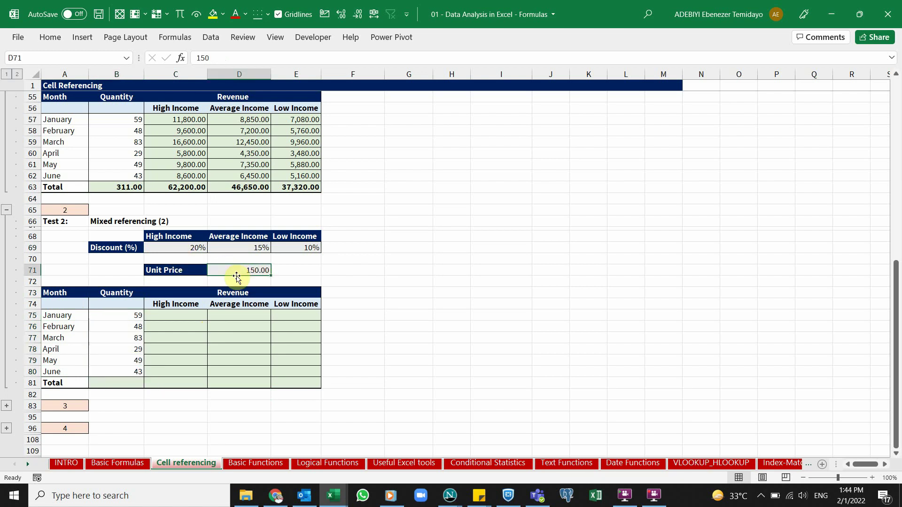
pyautogui.click(119, 315)
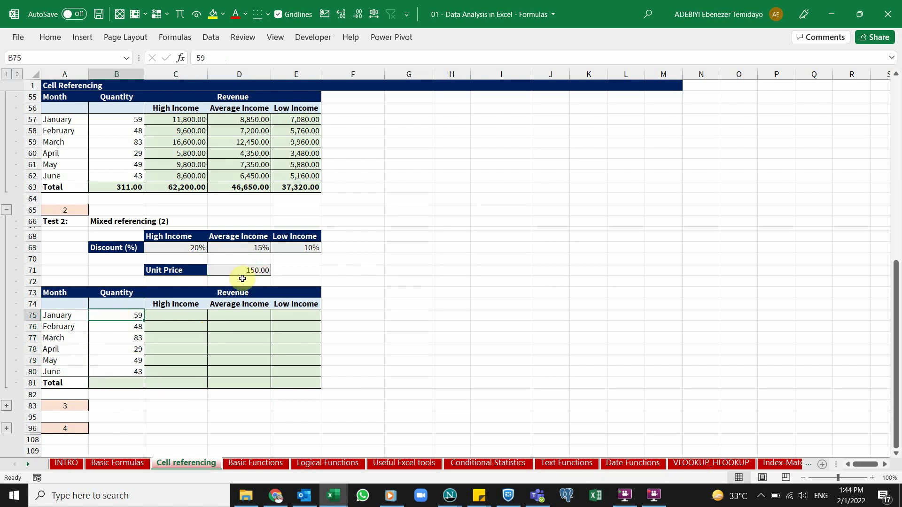
pyautogui.click(249, 271)
pyautogui.click(133, 337)
pyautogui.click(241, 270)
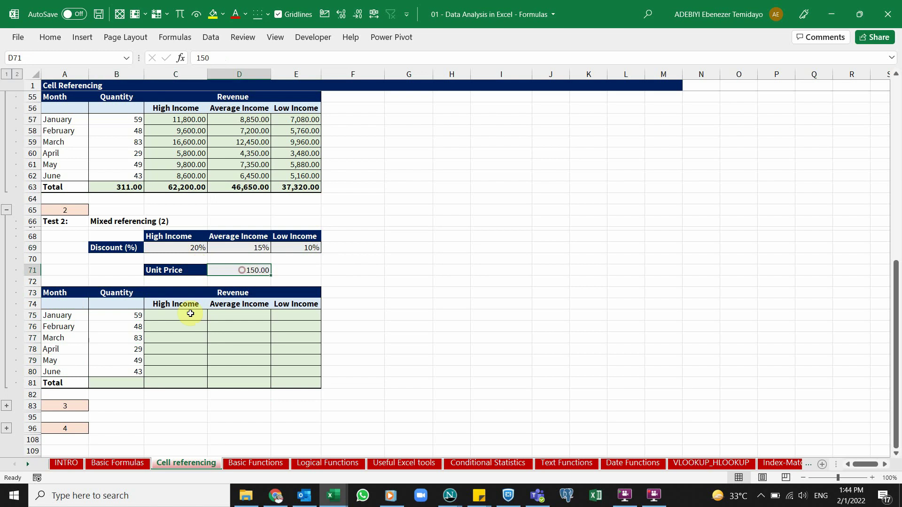
pyautogui.click(132, 339)
pyautogui.click(251, 270)
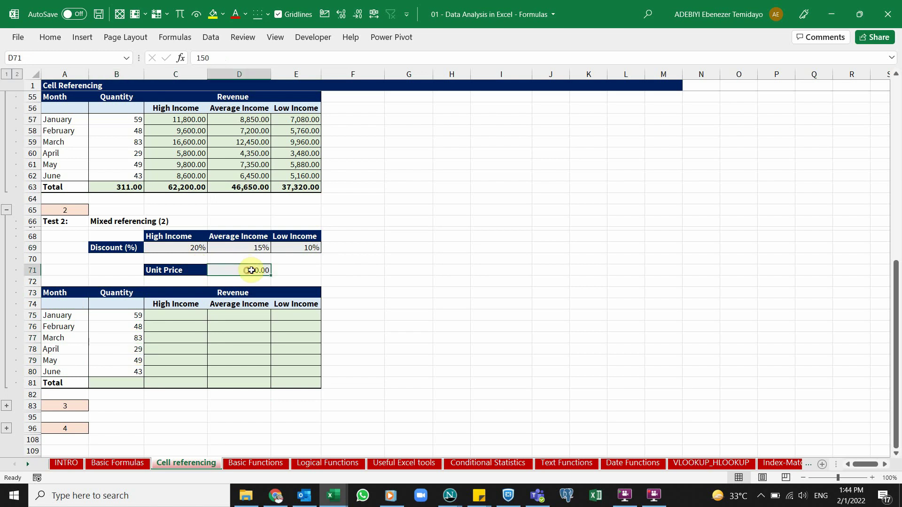
# - Compare the discount rates in C69:E69 with the revenue headings C74:E74, and review the quantities and unit price they apply to
pyautogui.click(200, 246)
pyautogui.click(258, 247)
pyautogui.click(291, 248)
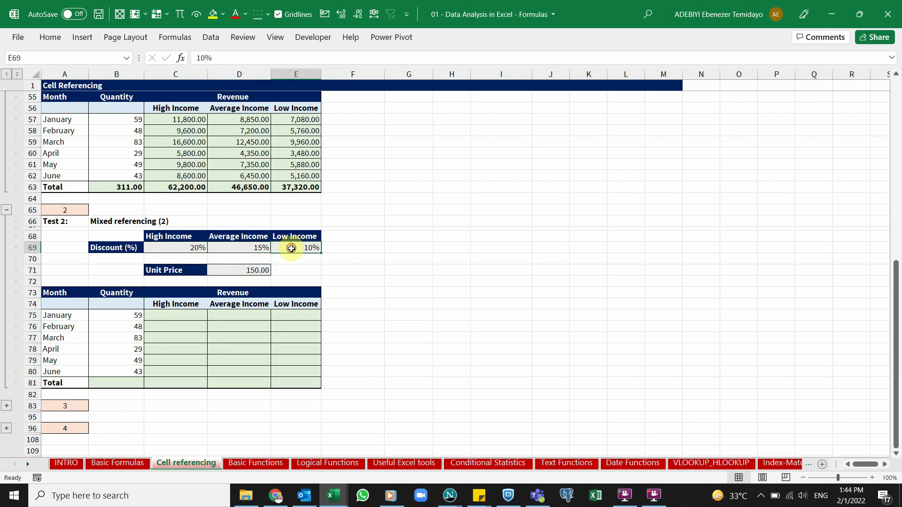
pyautogui.click(170, 305)
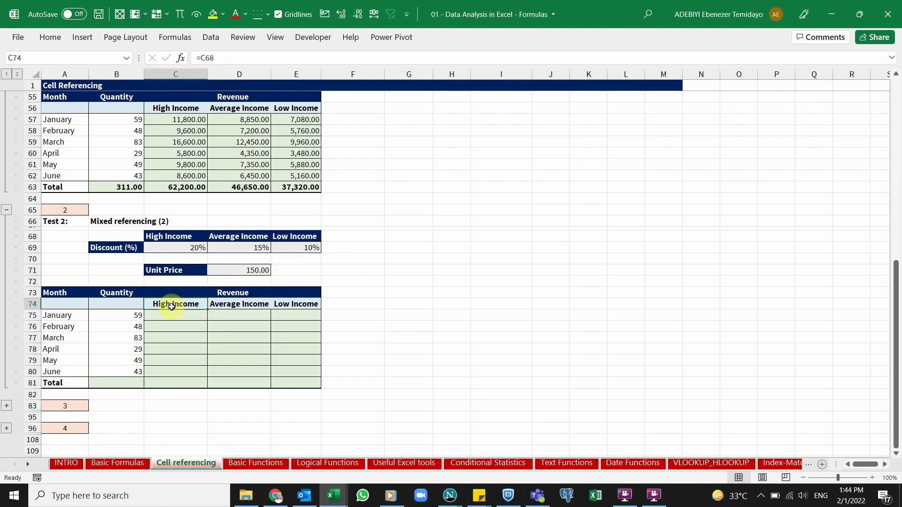
pyautogui.click(243, 301)
pyautogui.click(298, 303)
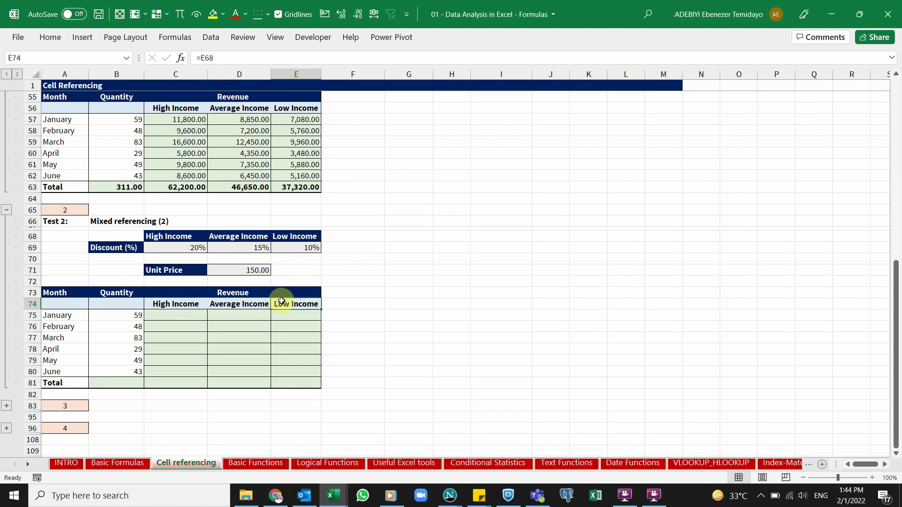
pyautogui.moveTo(125, 315); pyautogui.dragTo(121, 372)
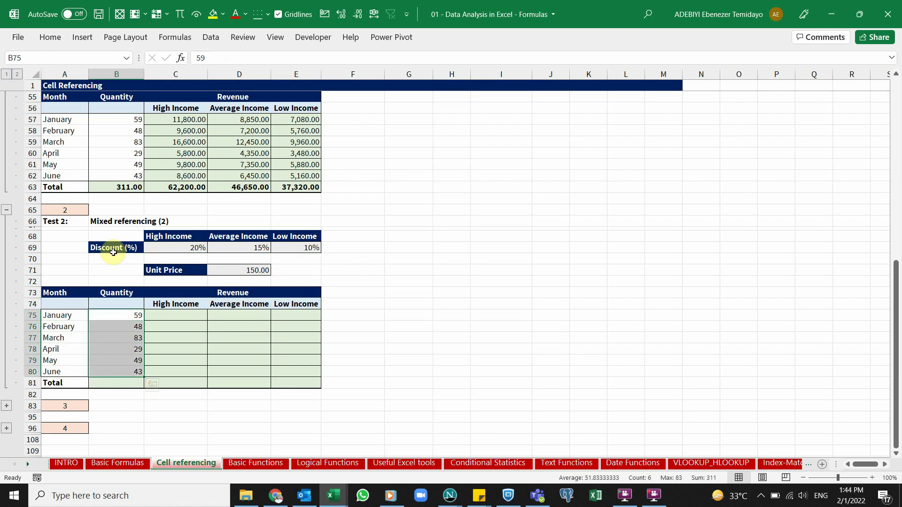
pyautogui.moveTo(197, 248); pyautogui.dragTo(295, 246)
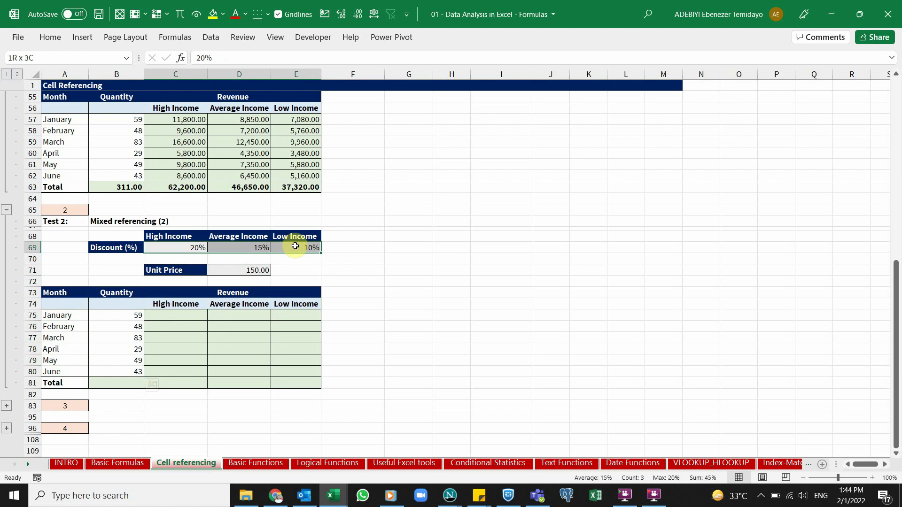
pyautogui.click(242, 270)
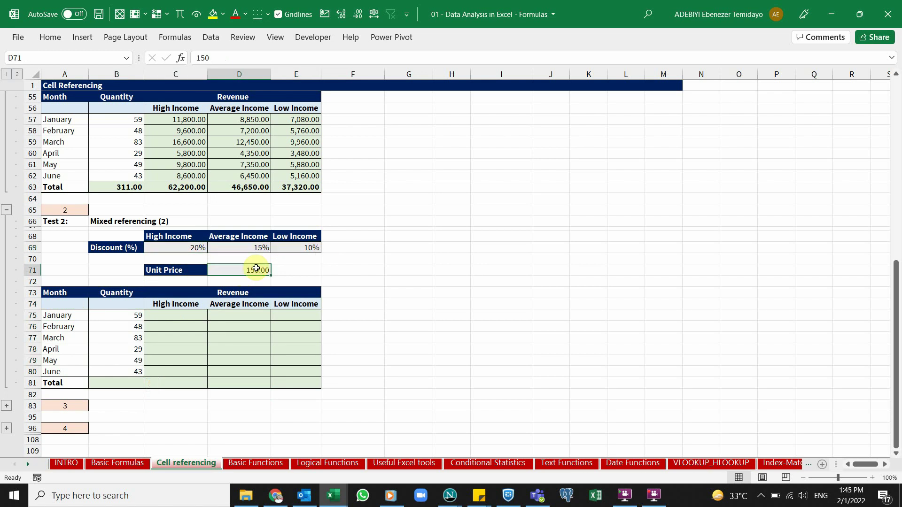
pyautogui.click(168, 317)
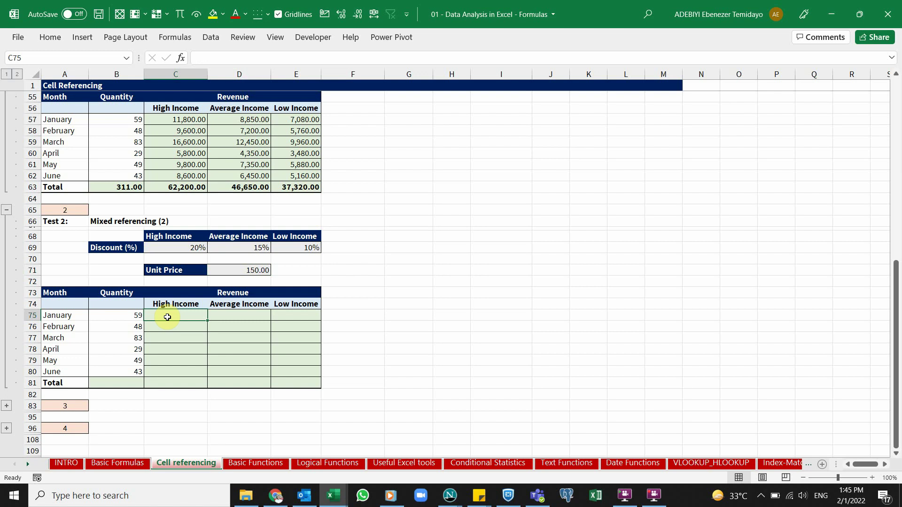
pyautogui.write('=')
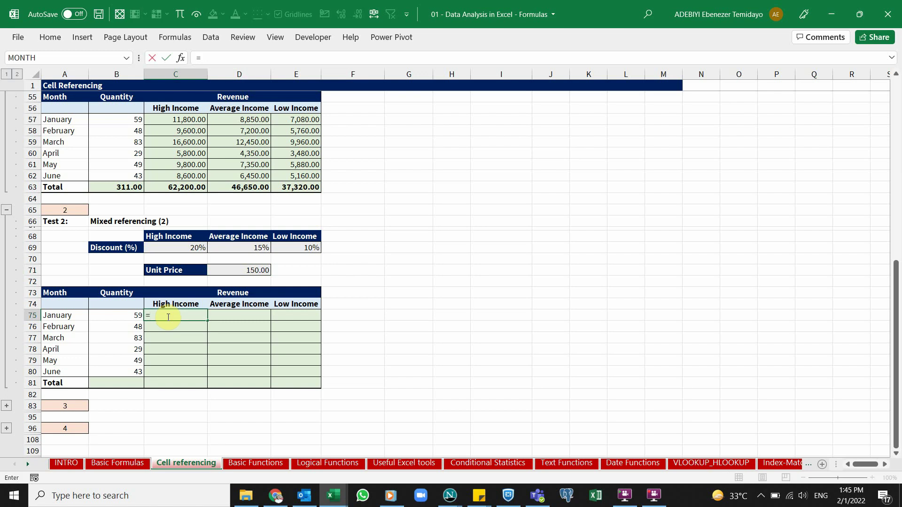
pyautogui.press('Escape')
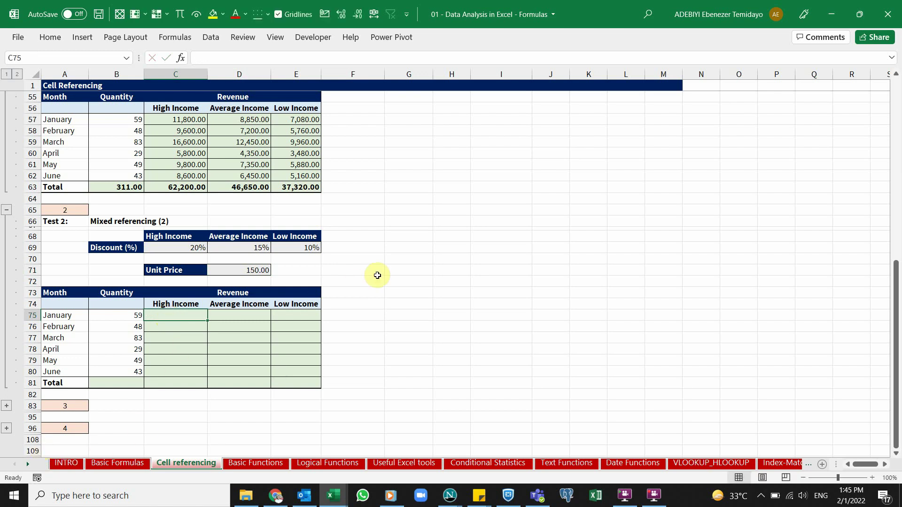
# - Note the discount pattern X*(1-d%) in the empty cell G71, and clear it again
pyautogui.click(403, 271)
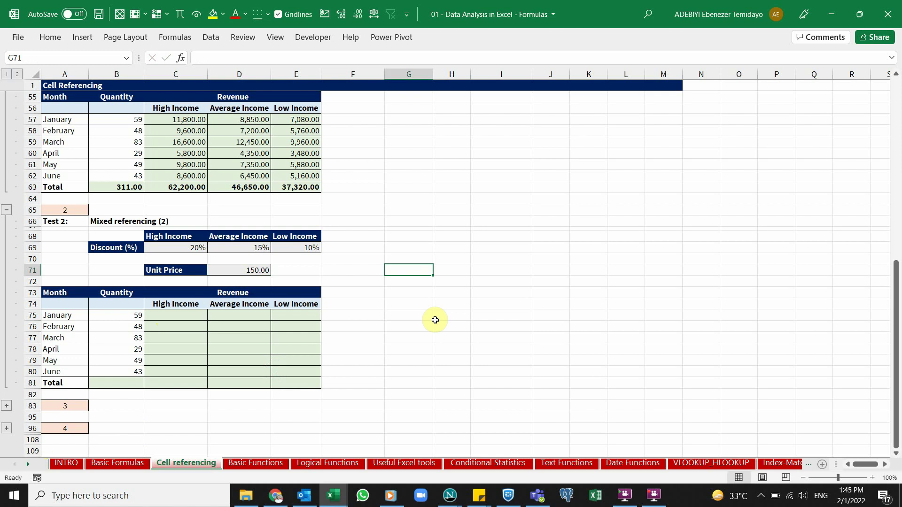
pyautogui.write('X*(1-d%')
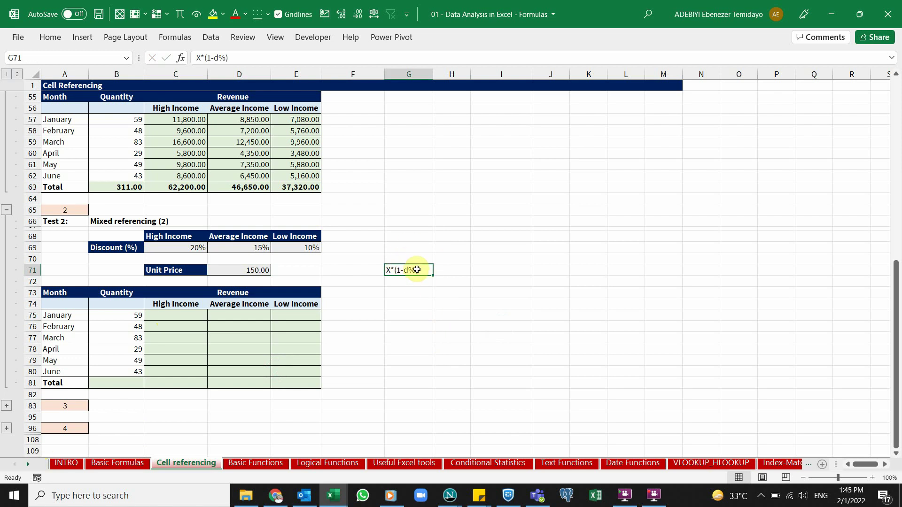
pyautogui.press('Delete')
# - Enter the discounted price formula =$D$71*(1-C$69) in C75, January's High Income revenue cell
pyautogui.click(161, 319)
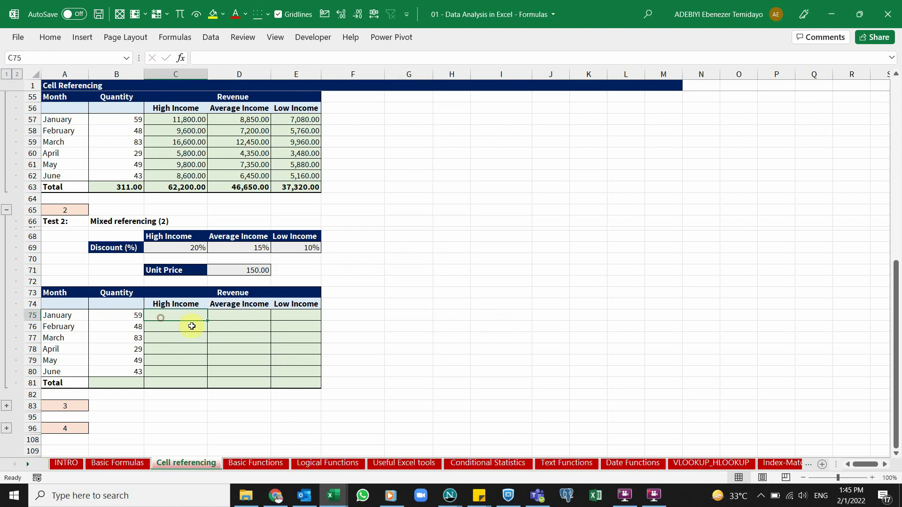
pyautogui.write('=')
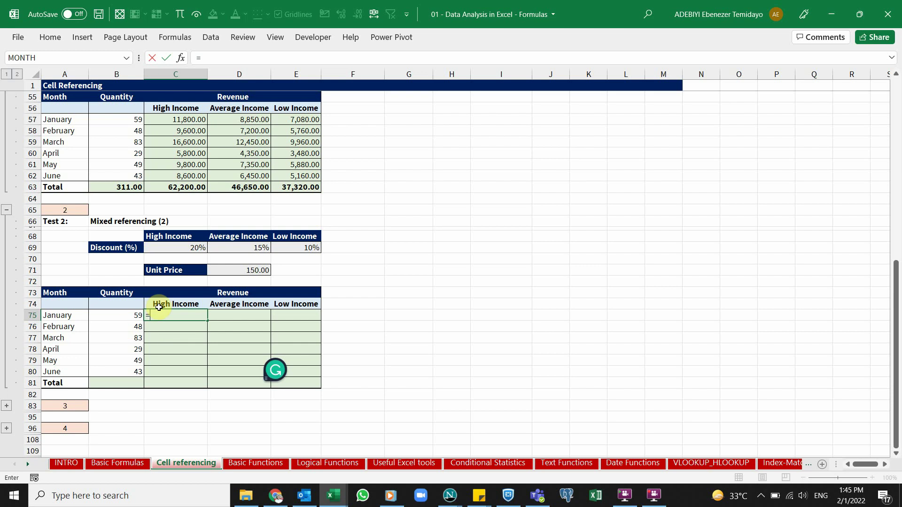
pyautogui.click(246, 273)
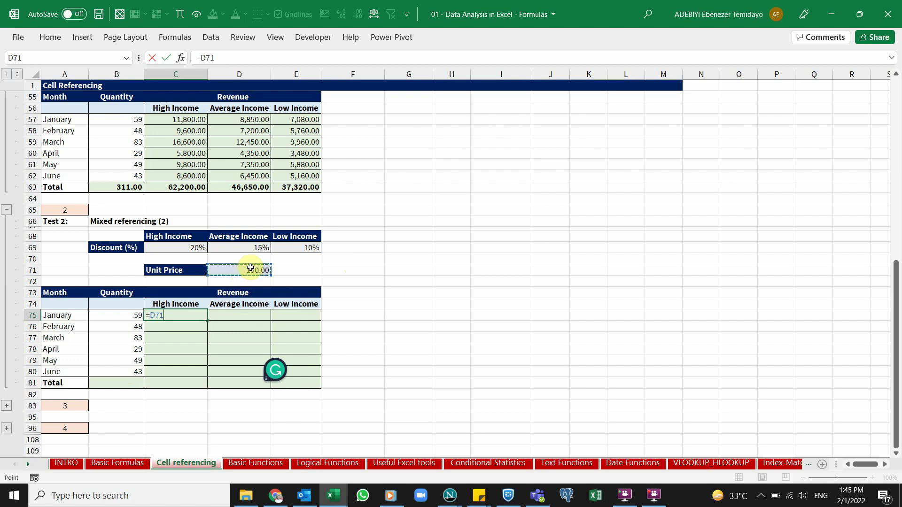
pyautogui.press('F4')
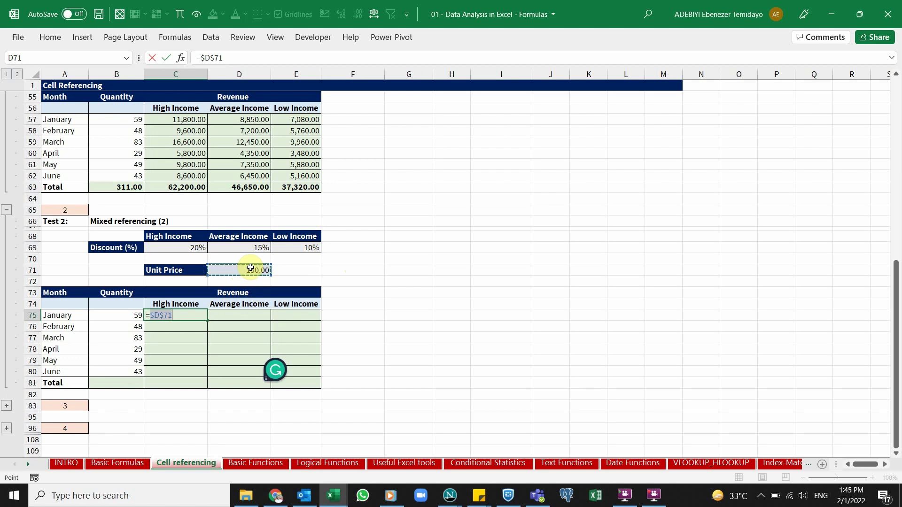
pyautogui.write('*')
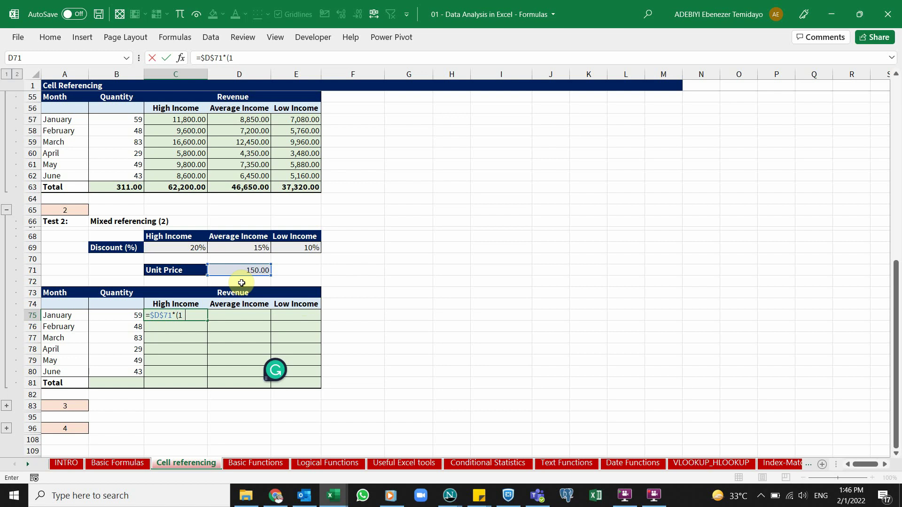
pyautogui.click(175, 248)
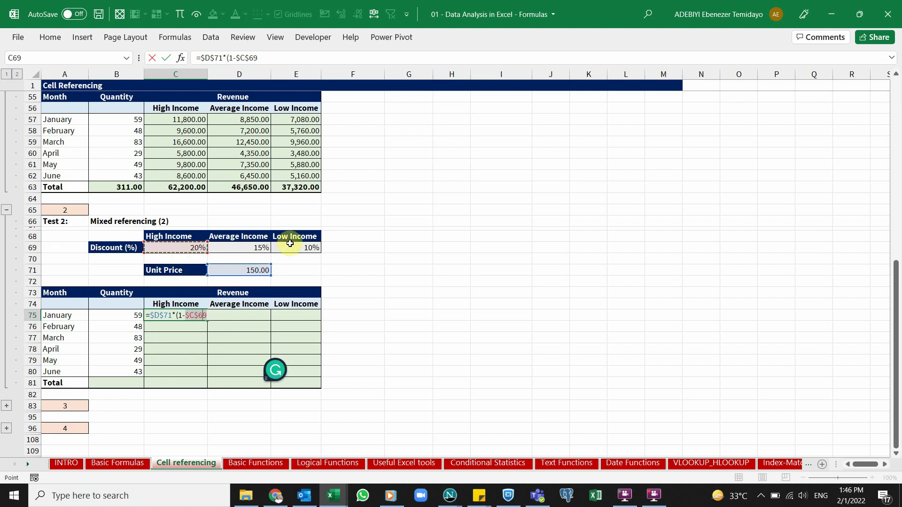
pyautogui.press('F4')
pyautogui.press('F2')
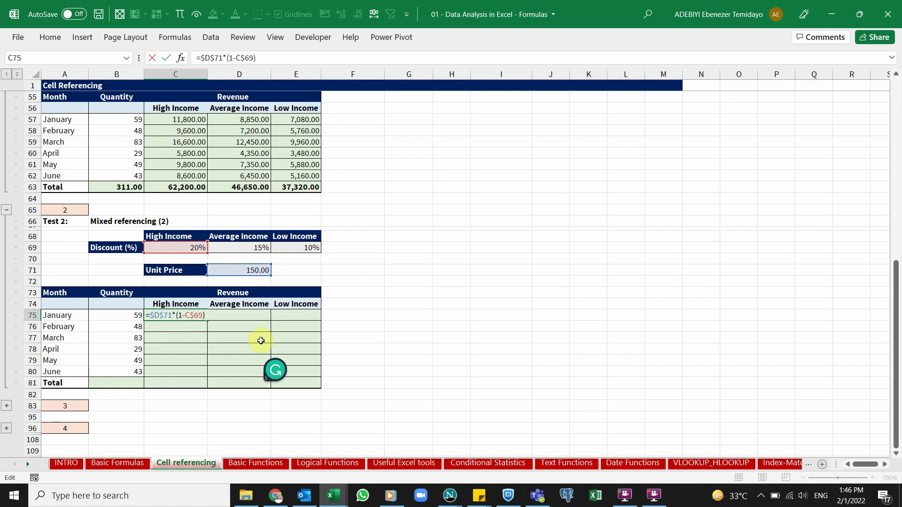
pyautogui.hotkey('ctrl', 'Return')
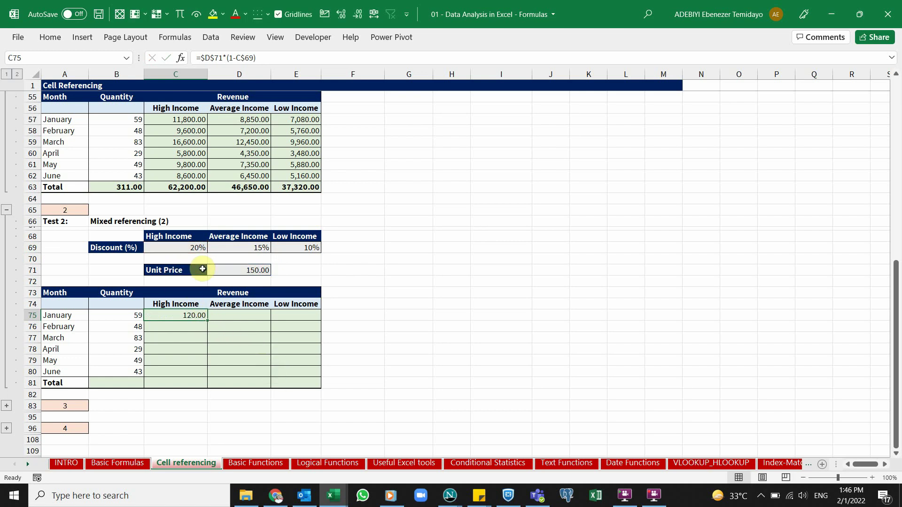
# - Copy the discounted price formula from C75 across to E75 and down through the June row
pyautogui.click(236, 268)
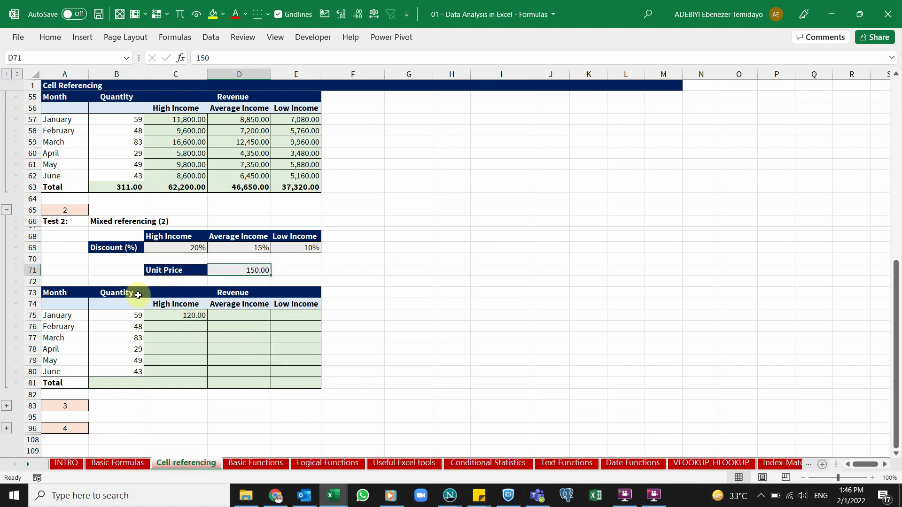
pyautogui.click(181, 315)
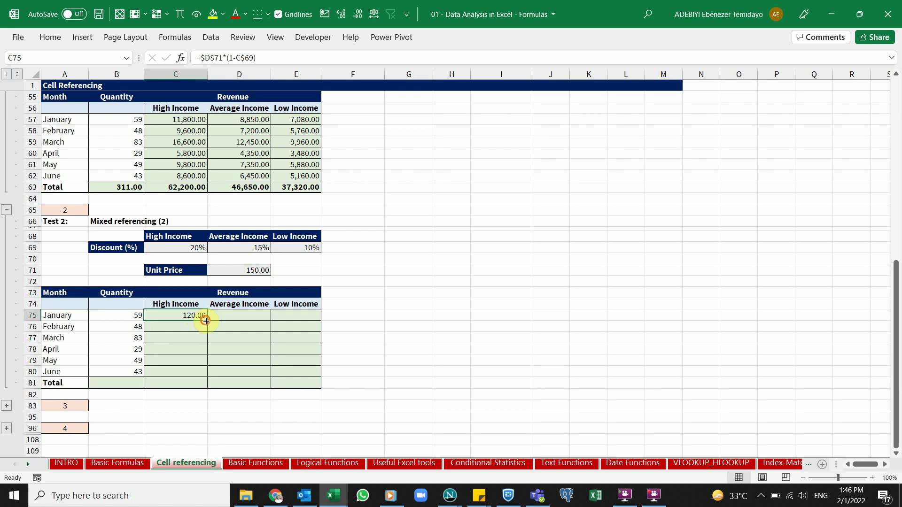
pyautogui.moveTo(206, 321); pyautogui.dragTo(301, 317)
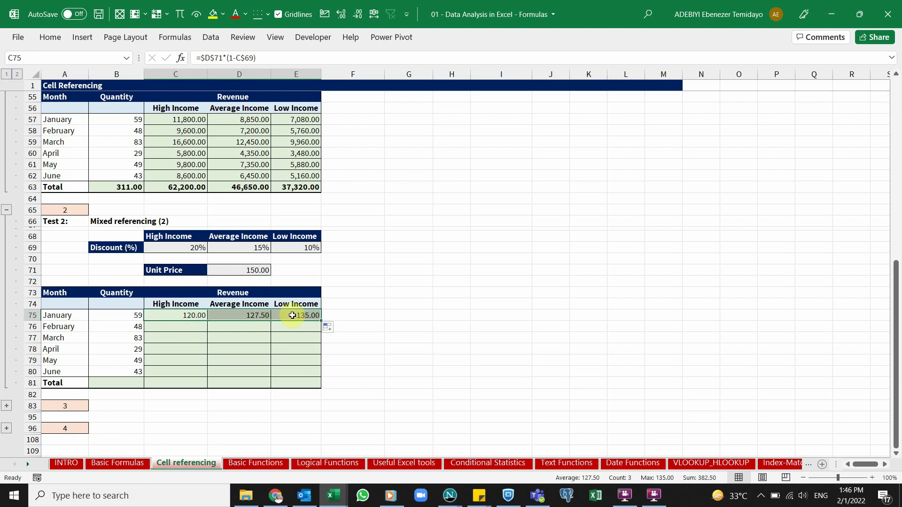
pyautogui.click(293, 315)
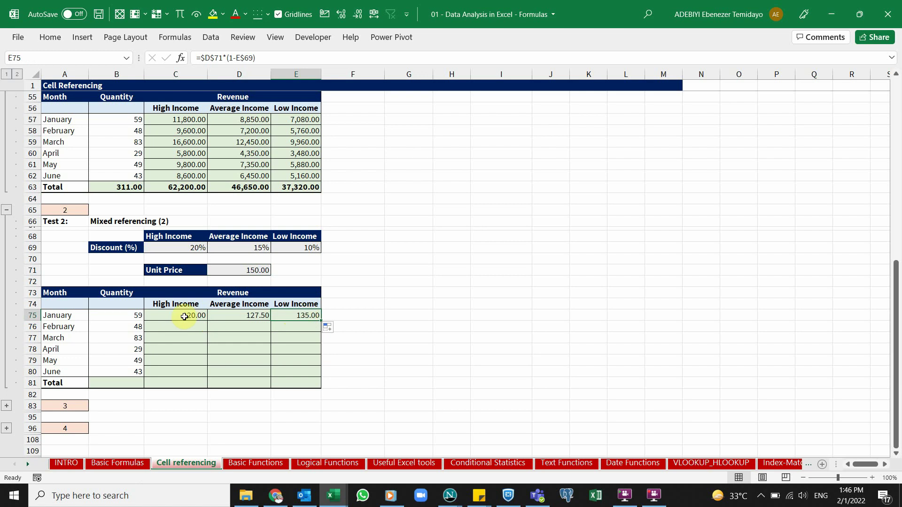
pyautogui.moveTo(184, 316); pyautogui.dragTo(318, 374)
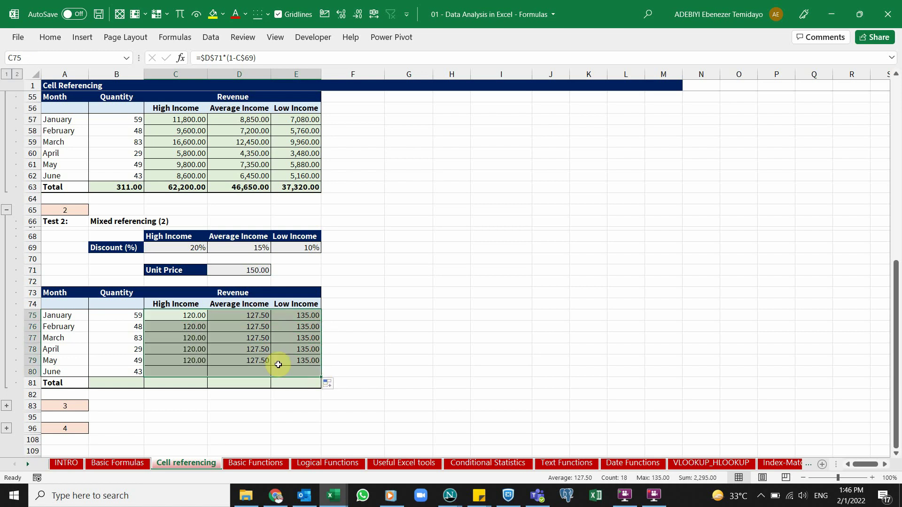
# - Check the copied discounted price formulas in the March, May and June rows
pyautogui.click(181, 338)
pyautogui.click(244, 340)
pyautogui.click(300, 340)
pyautogui.click(289, 350)
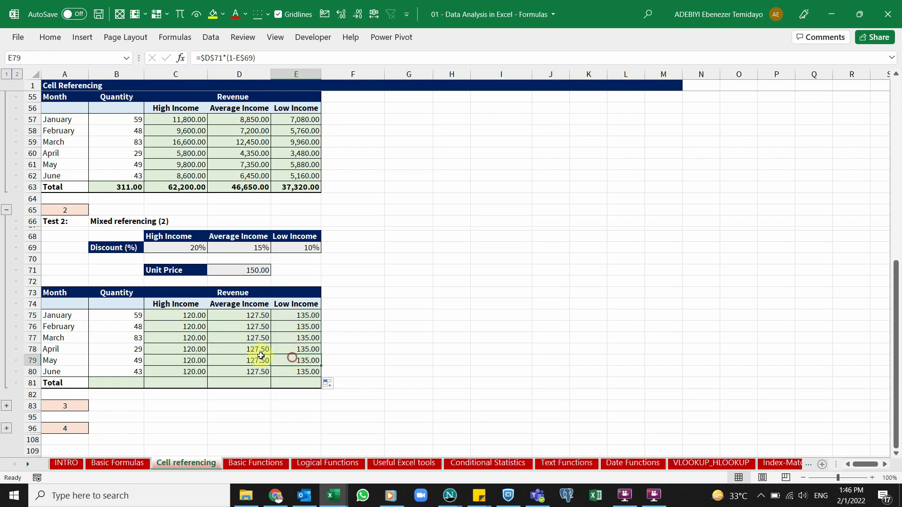
pyautogui.click(200, 360)
pyautogui.click(200, 373)
pyautogui.click(236, 373)
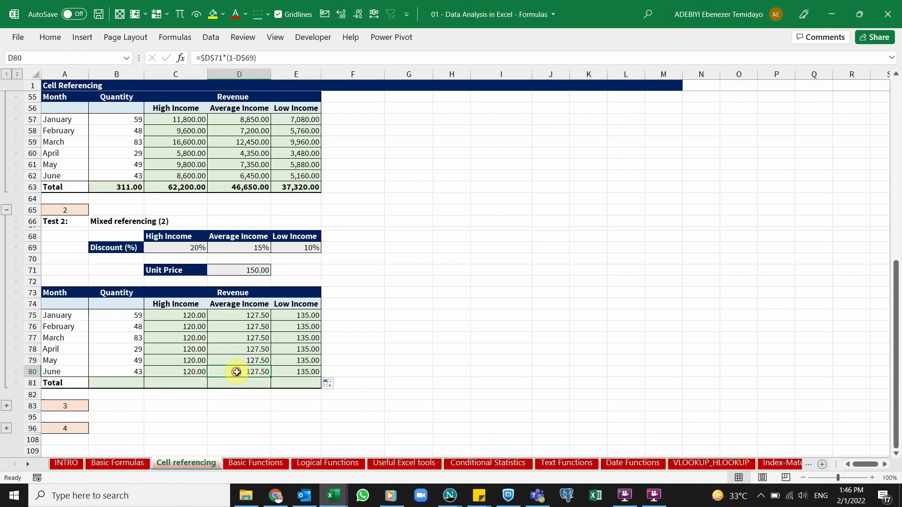
# - Review the cell references in E80's formula, and undo both fills of the discounted price formula
pyautogui.doubleClick(298, 372)
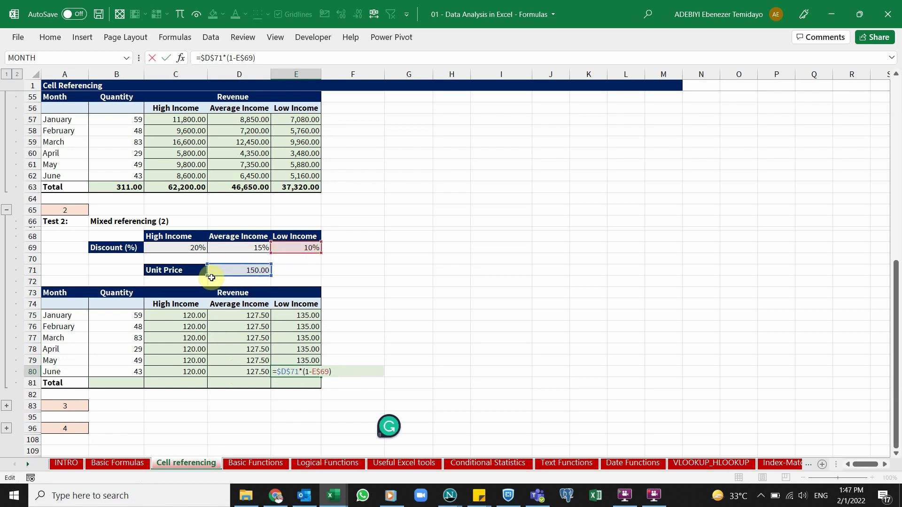
pyautogui.press('Escape')
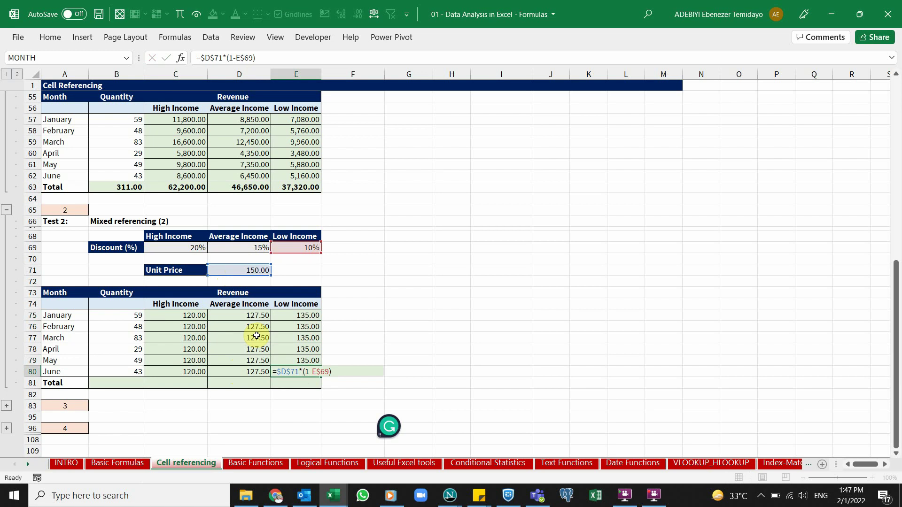
pyautogui.hotkey('ctrl', 'z')
pyautogui.hotkey('ctrl', 'z')
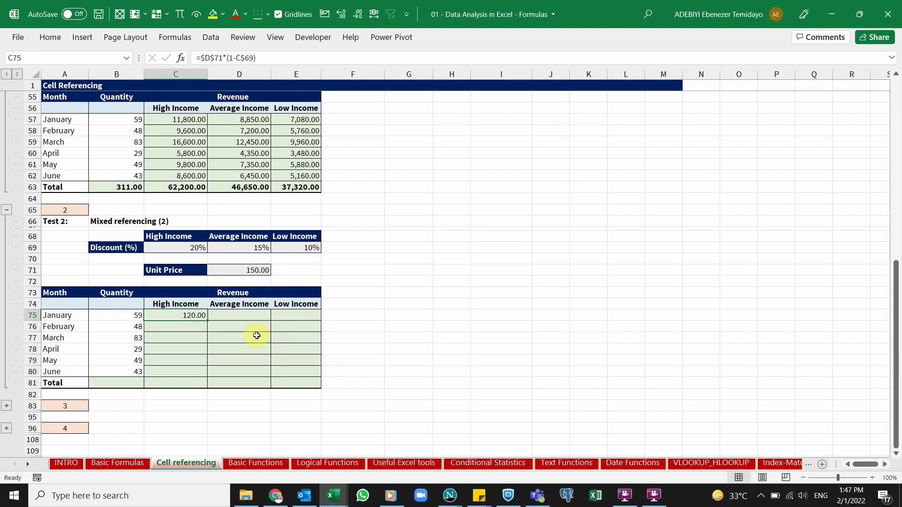
# - Extend C75's formula to =$D$71*(1-C$69)*$B75 so it multiplies by the quantity with its column locked
pyautogui.doubleClick(189, 315)
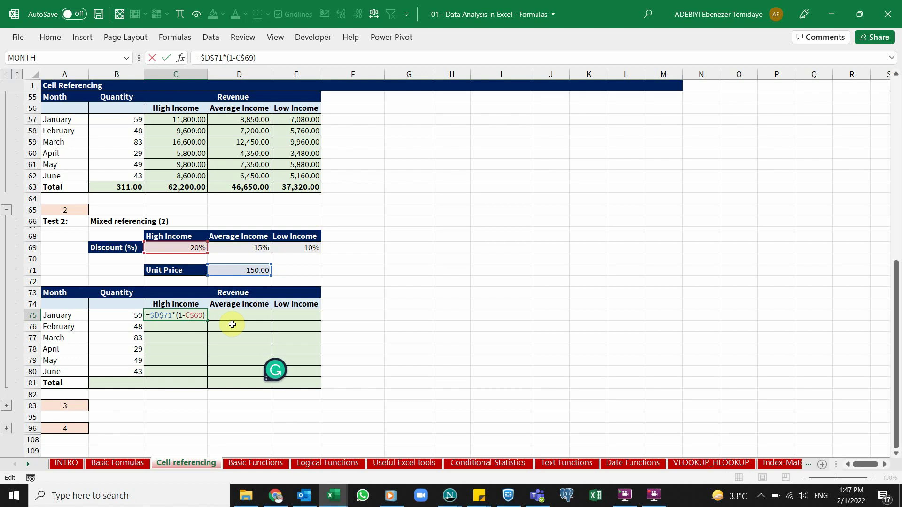
pyautogui.write('*')
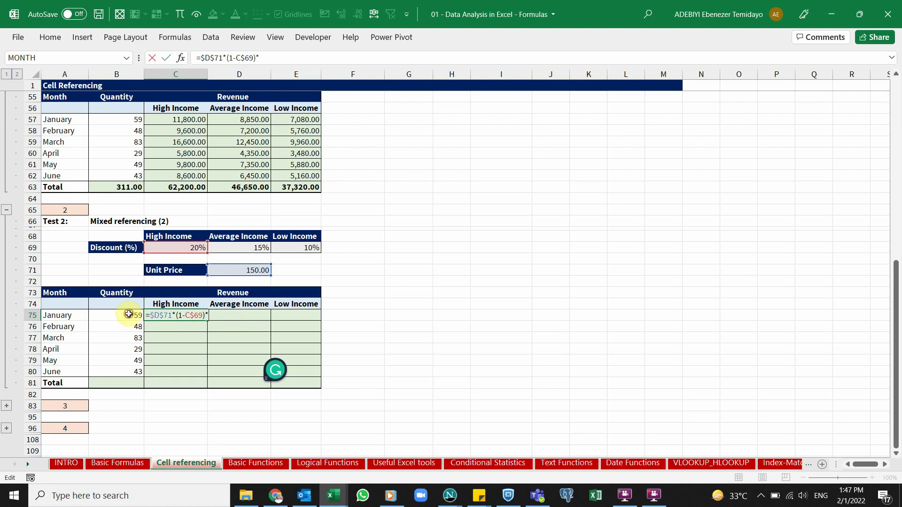
pyautogui.click(129, 314)
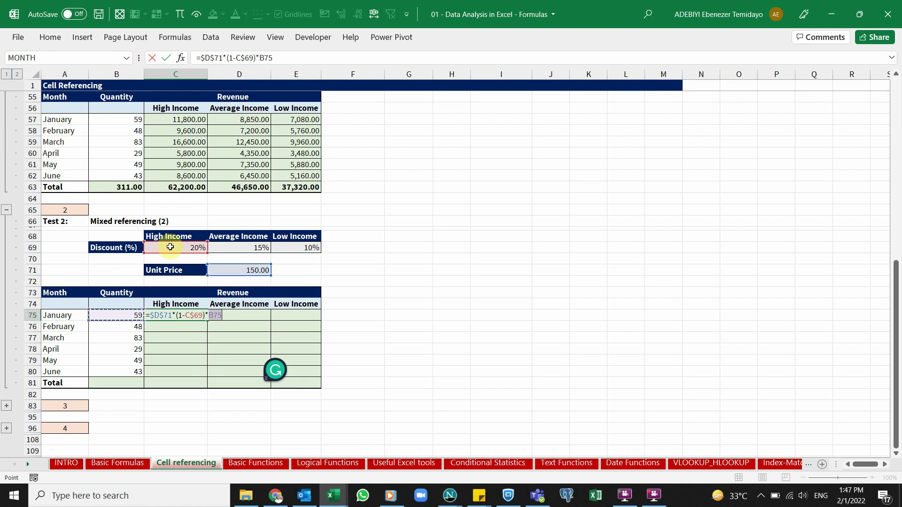
pyautogui.press('F4')
pyautogui.press('F4')
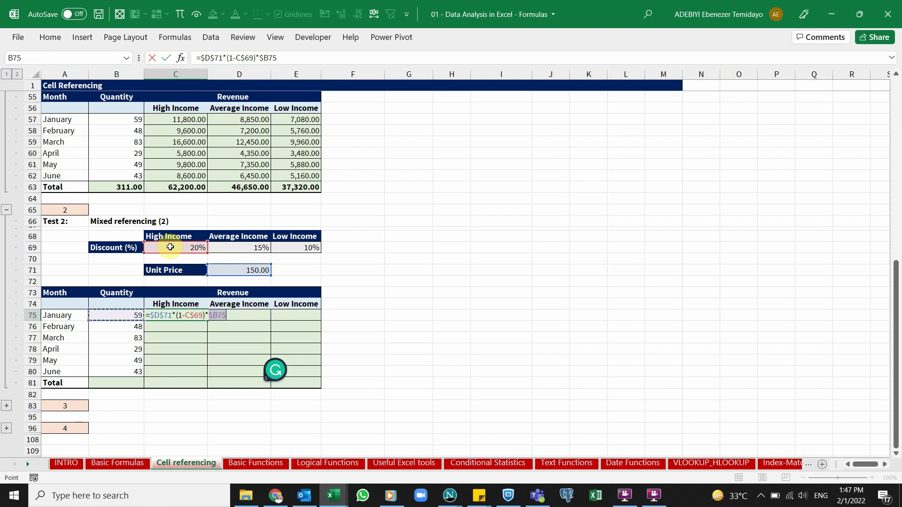
pyautogui.click(230, 315)
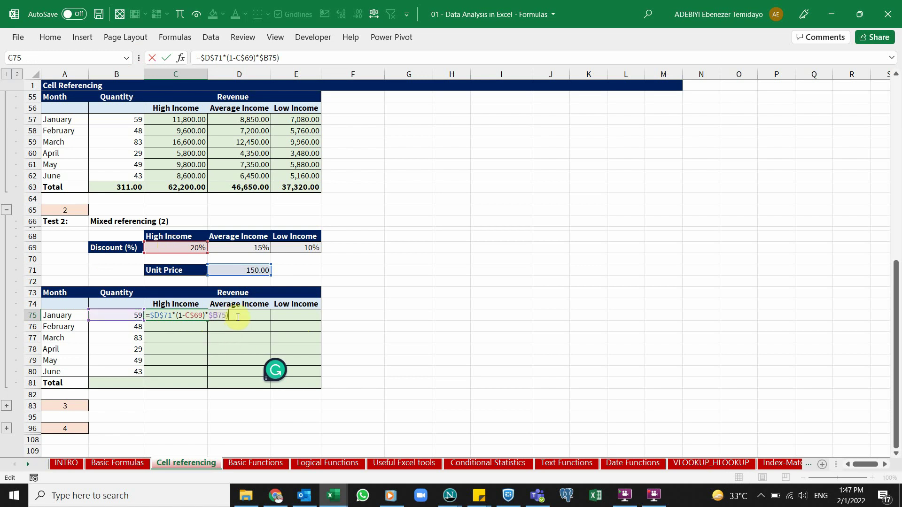
pyautogui.press('Return')
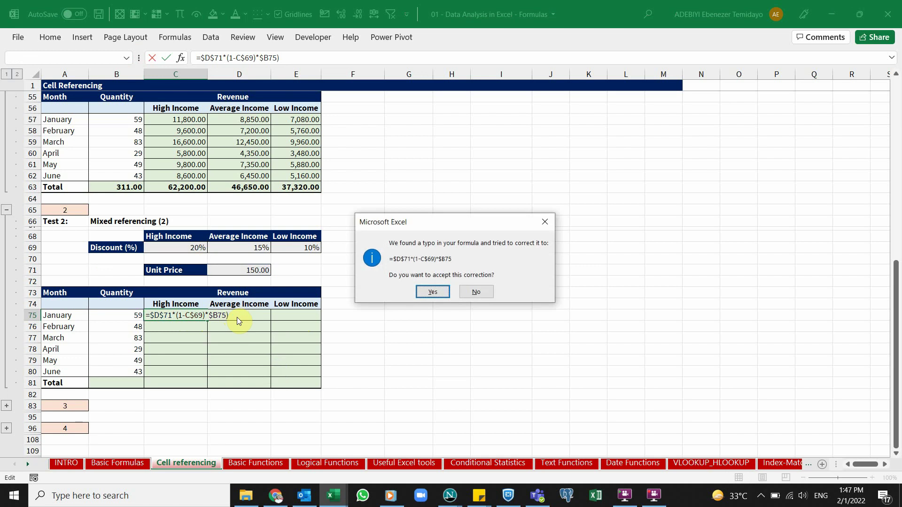
pyautogui.press('Return')
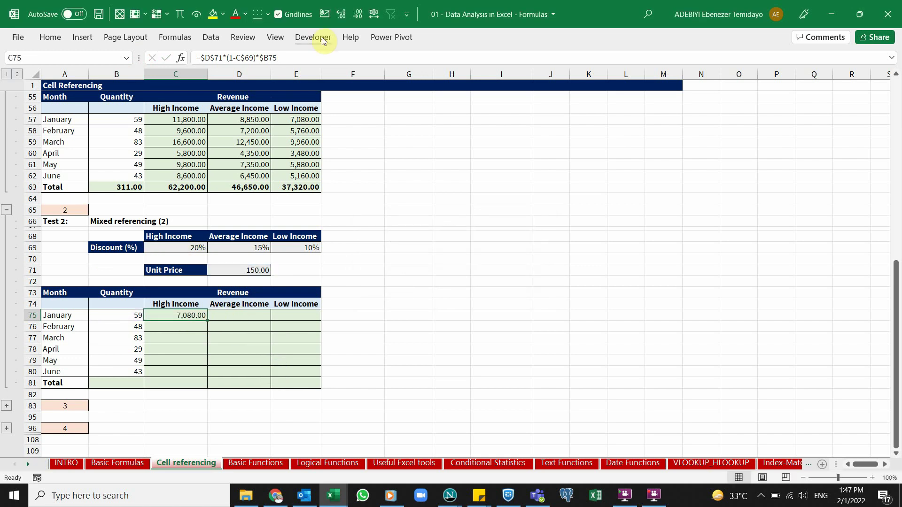
# - Recheck C75's revenue formula and fill it across and down the range C75:E80
pyautogui.doubleClick(201, 316)
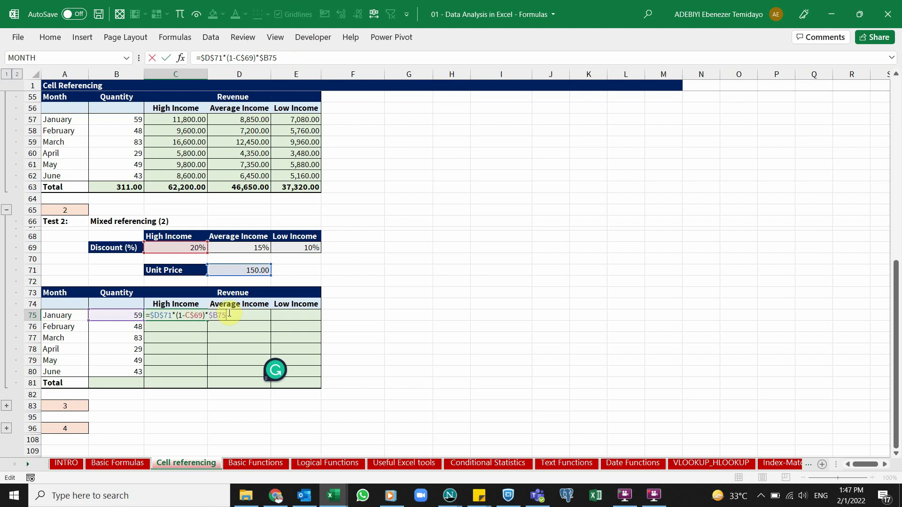
pyautogui.hotkey('ctrl', 'Return')
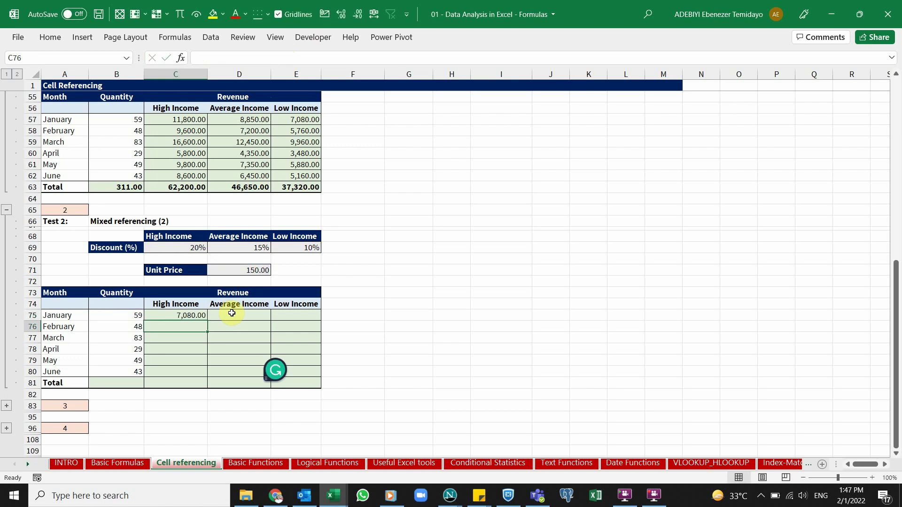
pyautogui.moveTo(207, 319); pyautogui.dragTo(304, 372)
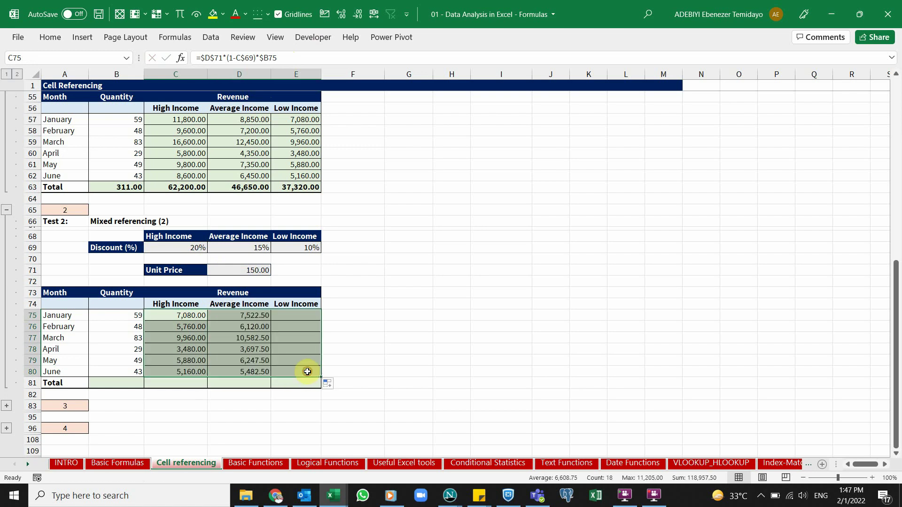
pyautogui.doubleClick(301, 371)
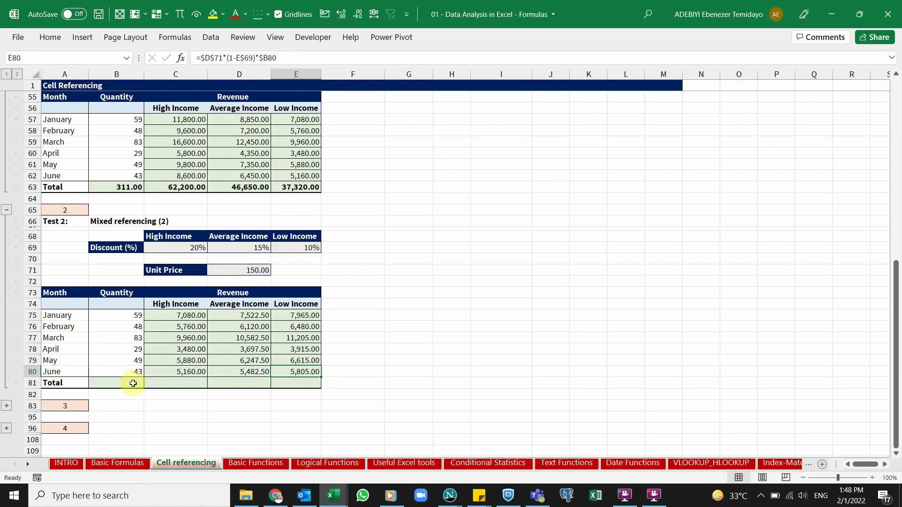
# - Add SUM totals of the January to June rows in B81:E81 for the quantity and revenue columns
pyautogui.moveTo(131, 383); pyautogui.dragTo(303, 380)
pyautogui.hotkey('alt', '=')
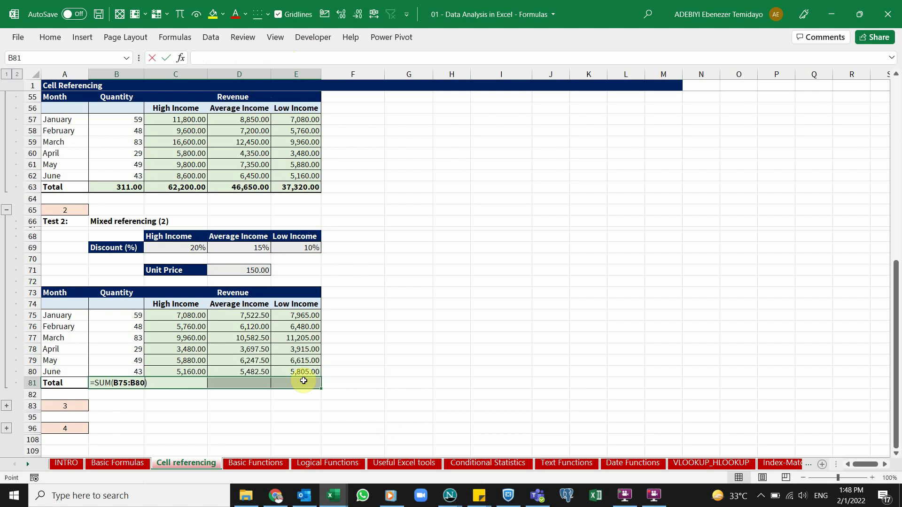
pyautogui.click(257, 348)
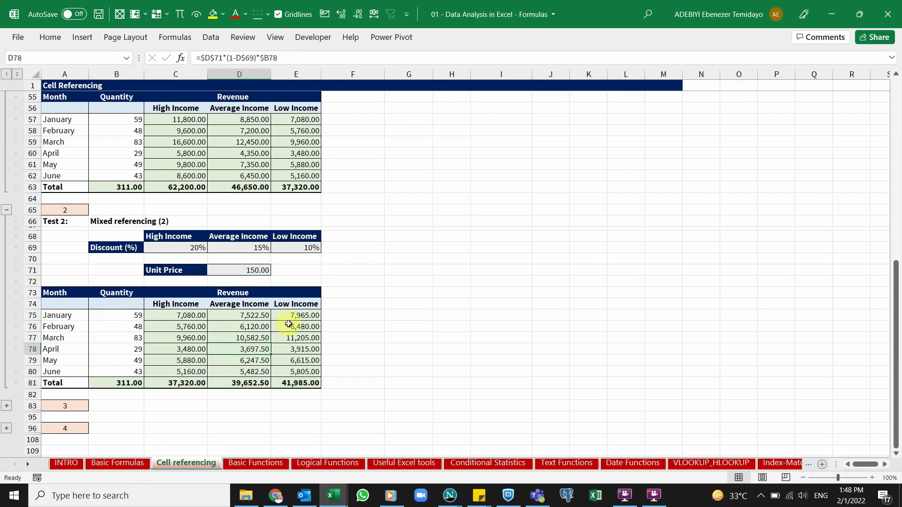
# - Expand row groups 3 and 4 to show the Test 3 and Test 4 sales percentage exercises
pyautogui.scroll(-3, 257, 348)
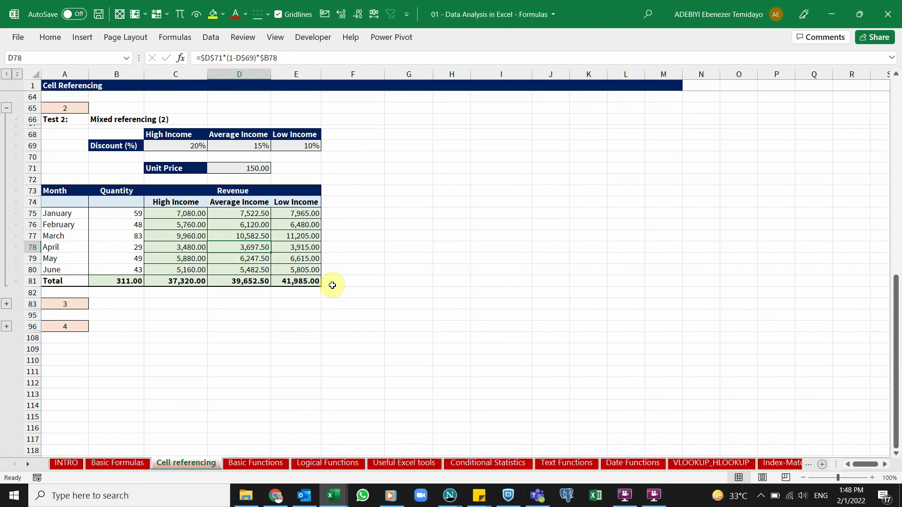
pyautogui.click(6, 306)
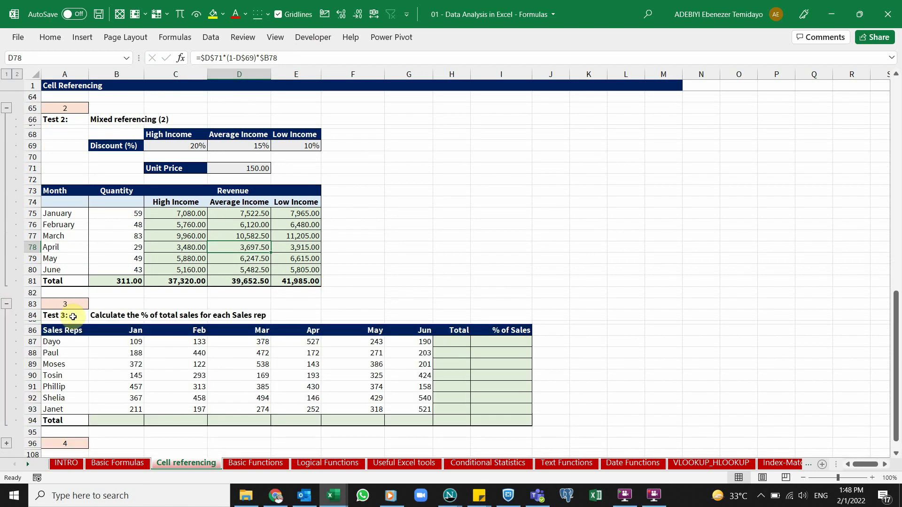
pyautogui.scroll(-3, 261, 331)
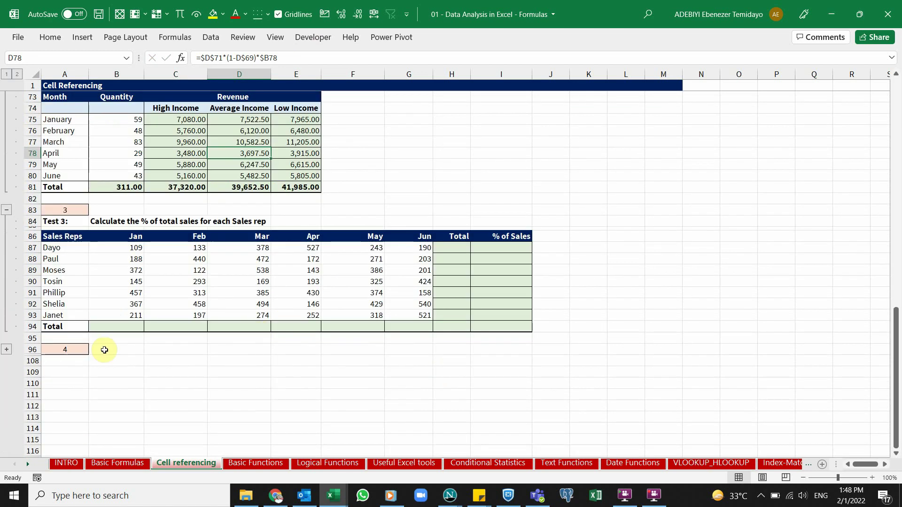
pyautogui.click(6, 350)
pyautogui.scroll(-3, 268, 336)
pyautogui.scroll(1, 272, 336)
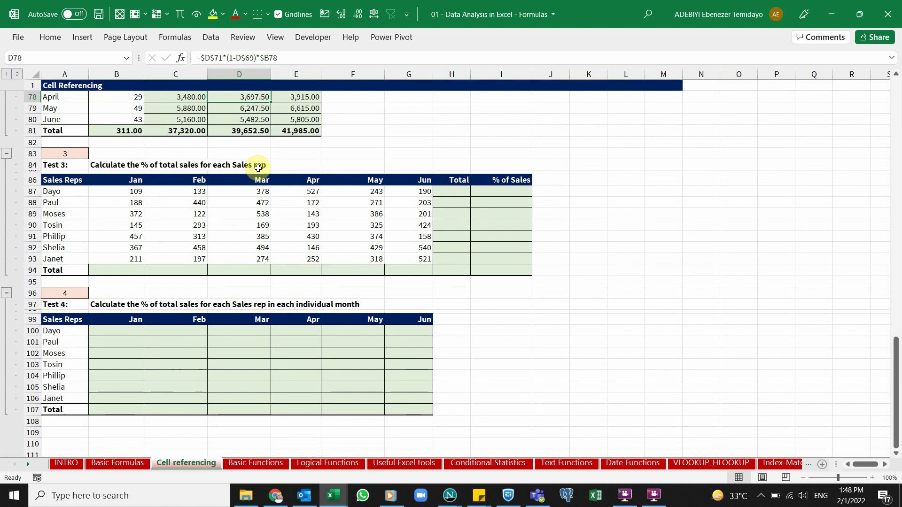
# - Examine the Test 3 sales figures with their Total and % of Sales cells, and how the Test 4 monthly percentage table relates to them
pyautogui.moveTo(133, 191); pyautogui.dragTo(409, 266)
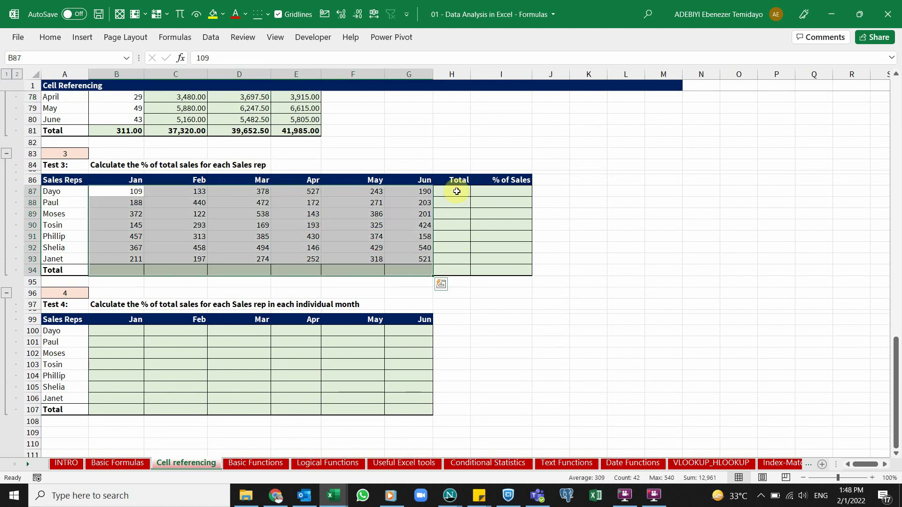
pyautogui.moveTo(451, 191); pyautogui.dragTo(448, 270)
pyautogui.click(498, 192)
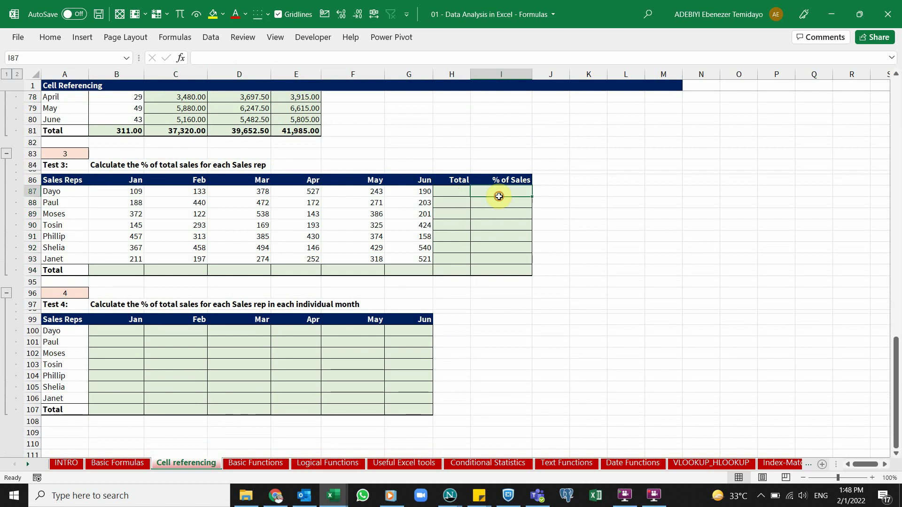
pyautogui.click(448, 269)
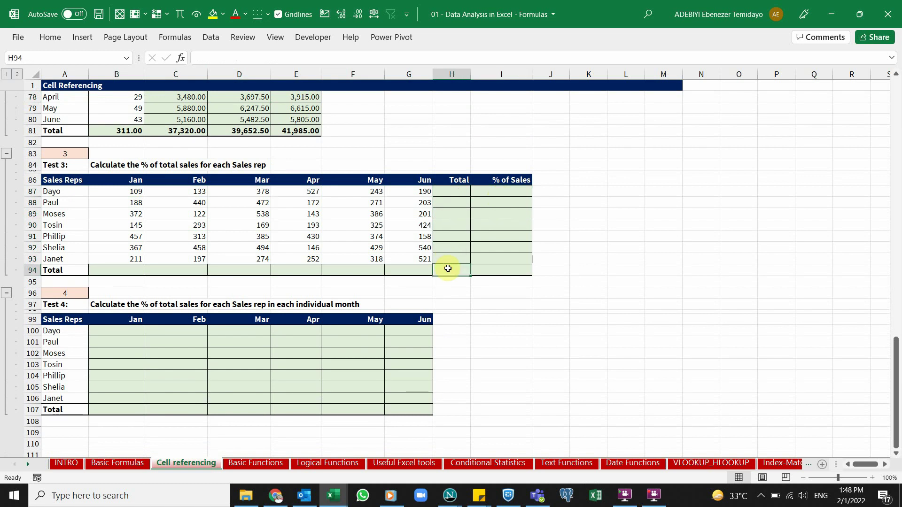
pyautogui.click(161, 346)
pyautogui.click(119, 329)
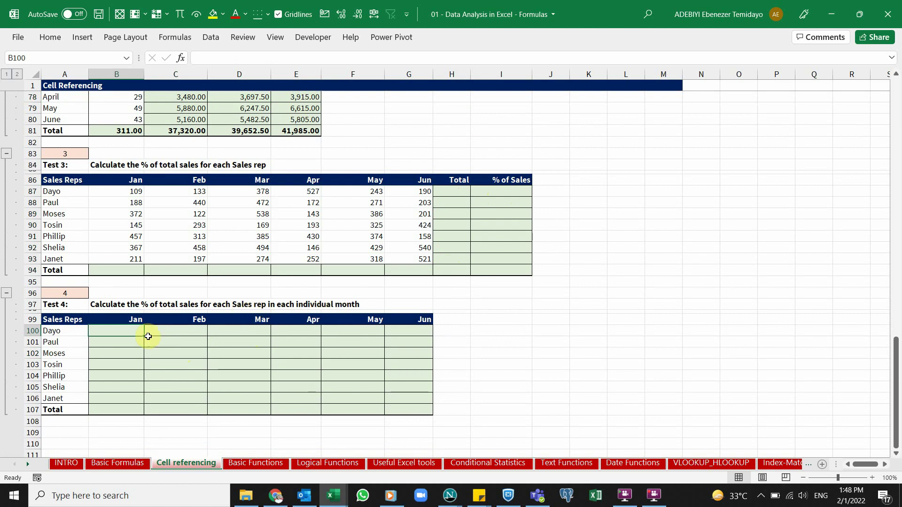
pyautogui.click(108, 269)
pyautogui.click(123, 191)
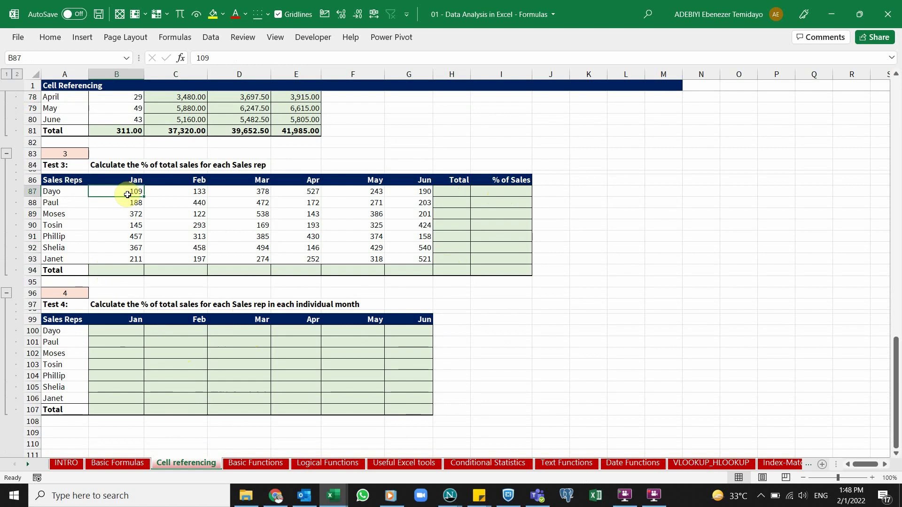
pyautogui.click(118, 266)
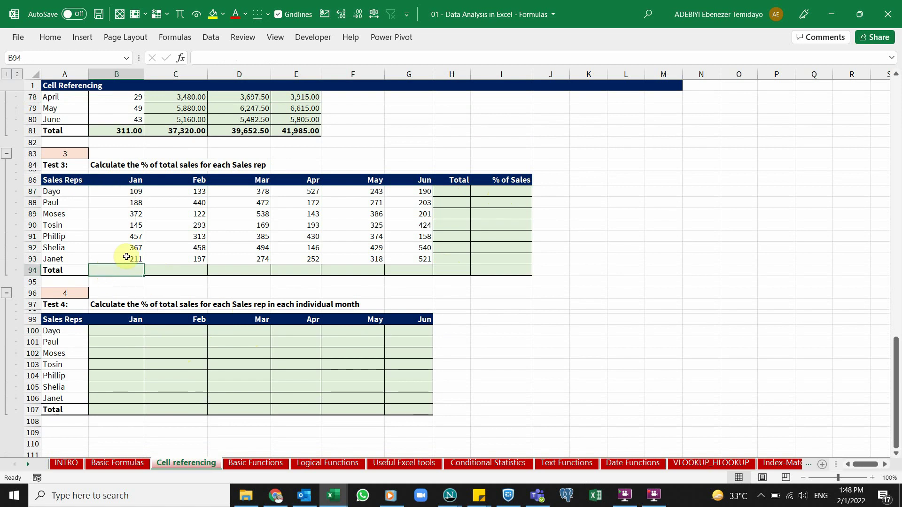
pyautogui.click(132, 203)
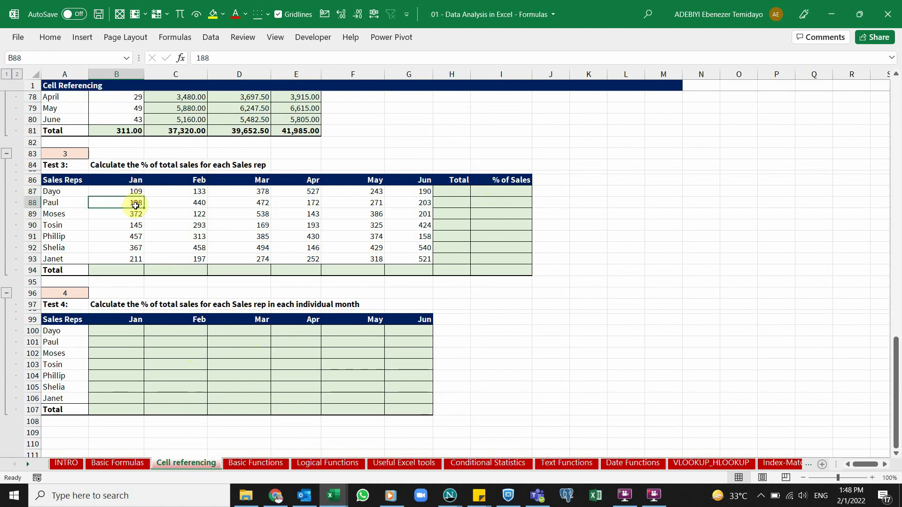
pyautogui.click(132, 213)
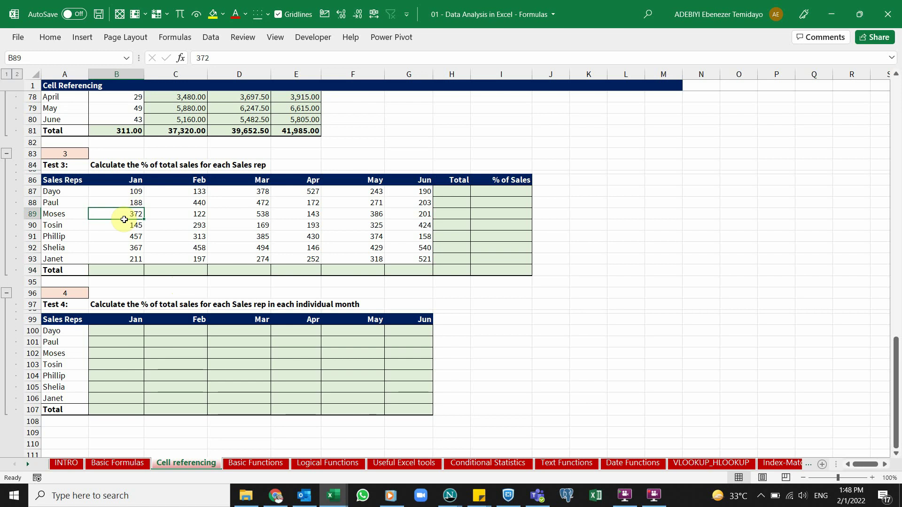